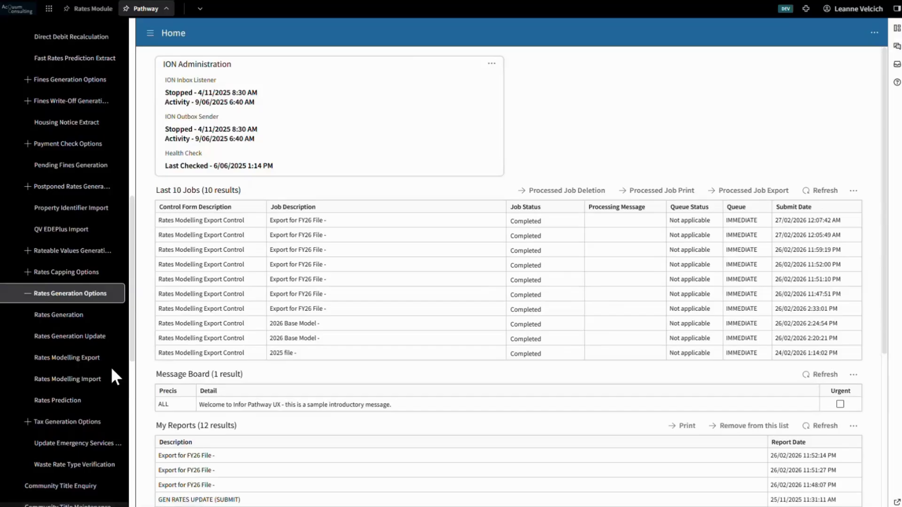
Open the Rates Modelling Export form and set source rating period 2025/2026, source rateable valuation year 2025 and previous levy rating period 2023/2024.
{"action": "left_click", "coordinate": [105, 359]}
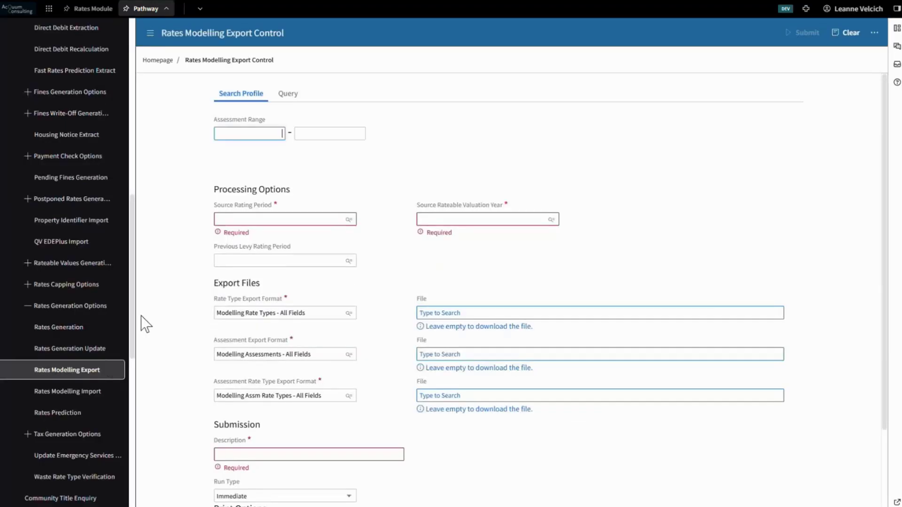
{"action": "left_click", "coordinate": [151, 34]}
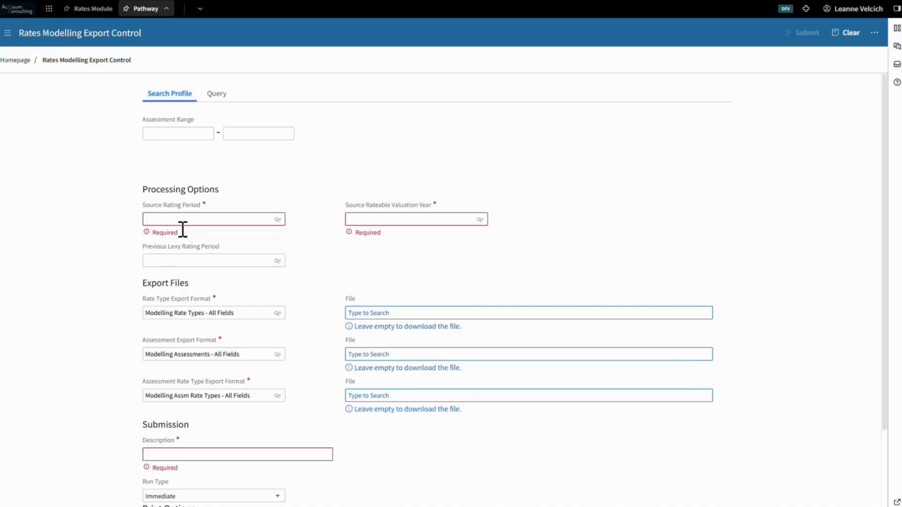
{"action": "left_click", "coordinate": [277, 219]}
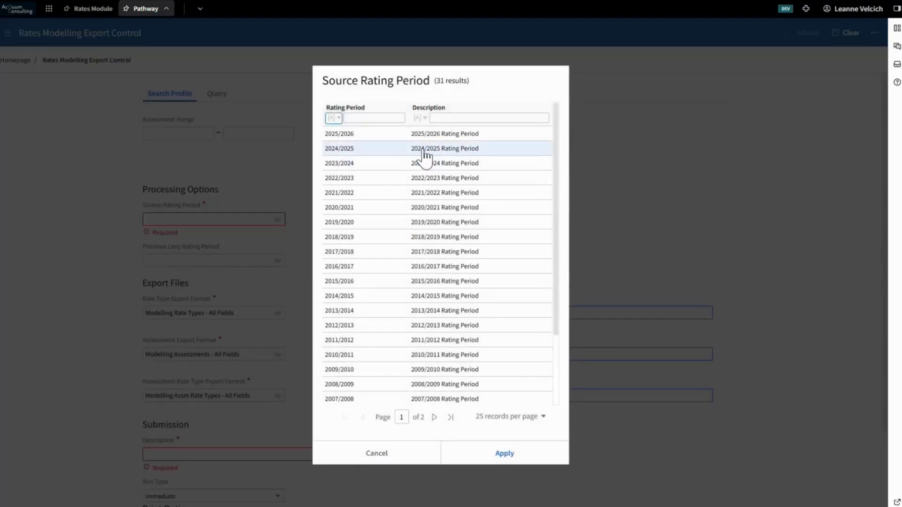
{"action": "double_click", "coordinate": [453, 137]}
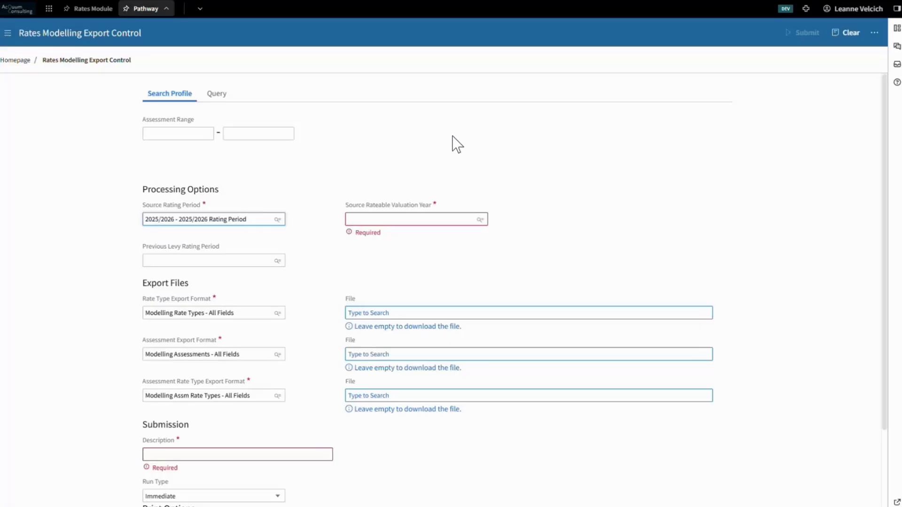
{"action": "left_click", "coordinate": [479, 220]}
{"action": "double_click", "coordinate": [485, 149]}
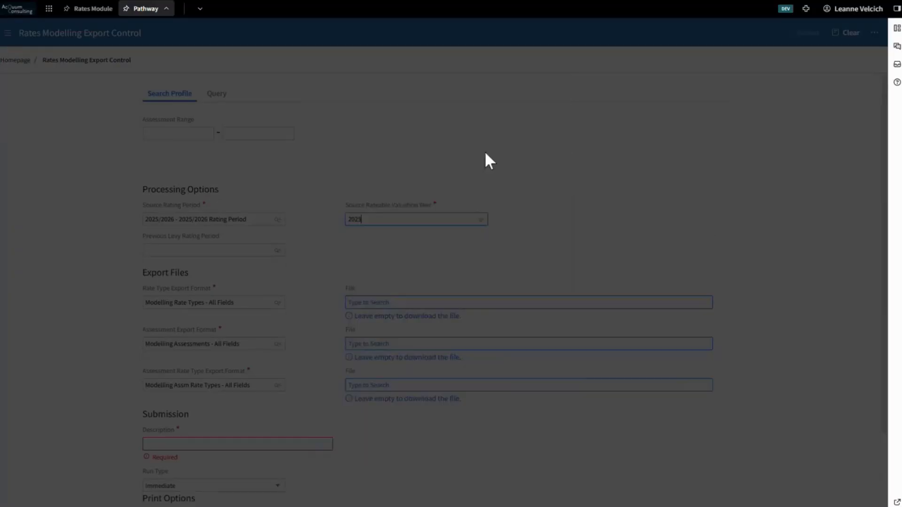
{"action": "left_click", "coordinate": [278, 250]}
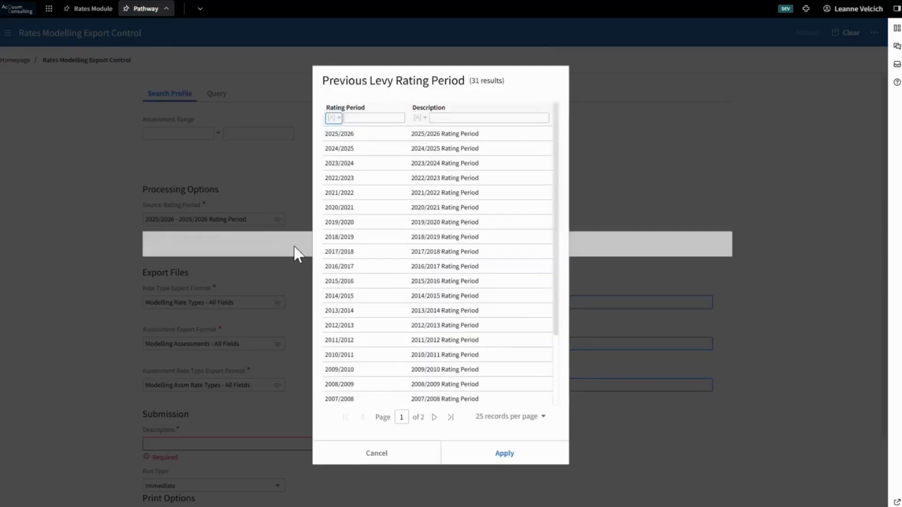
{"action": "double_click", "coordinate": [393, 167]}
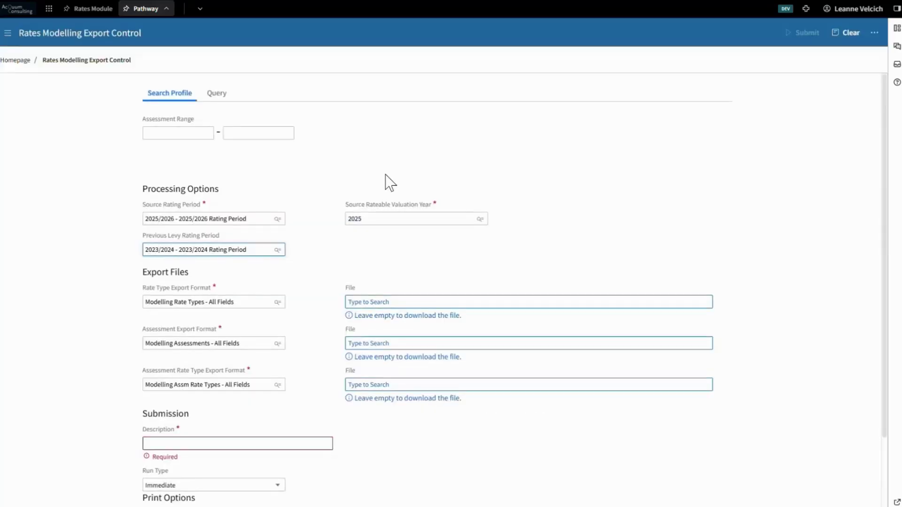
Describe the export job as "Base model 2026" and submit it.
{"action": "scroll", "coordinate": [387, 178], "scroll_direction": "down", "scroll_amount": 2}
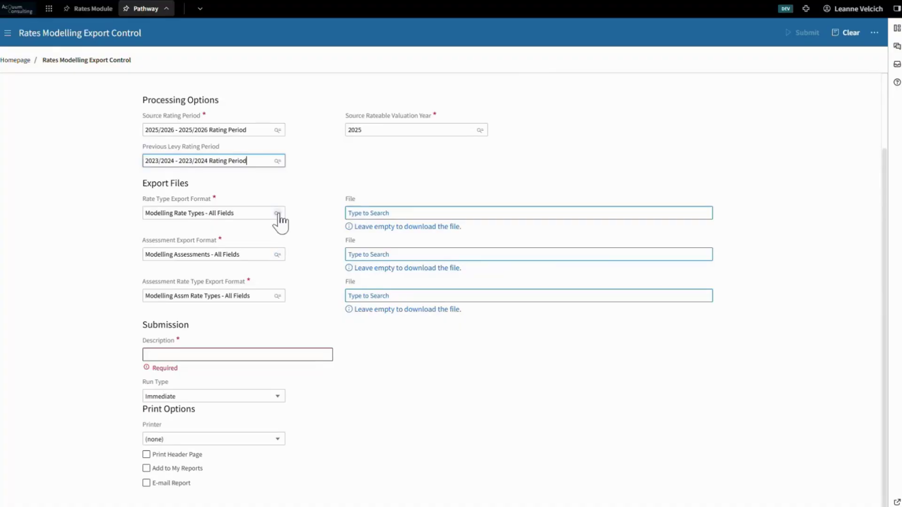
{"action": "left_click", "coordinate": [270, 352]}
{"action": "type", "text": "B"}
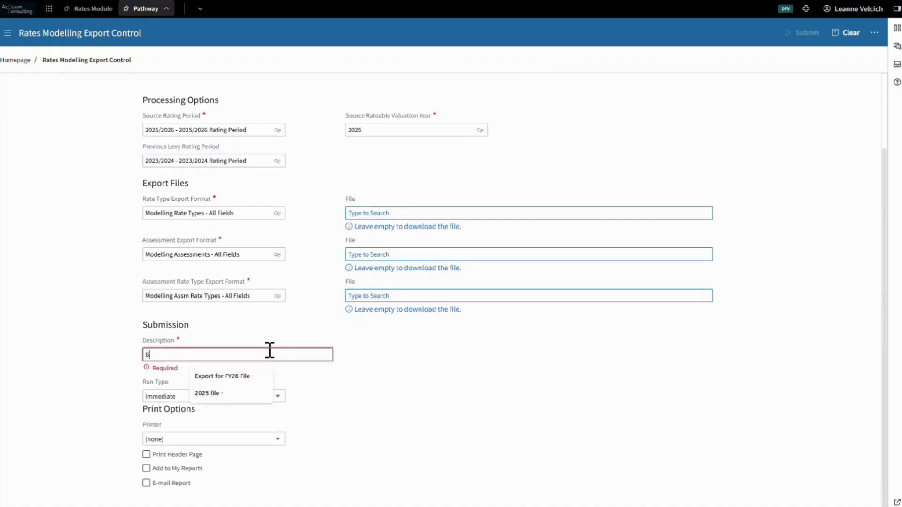
{"action": "type", "text": "ase model 2026"}
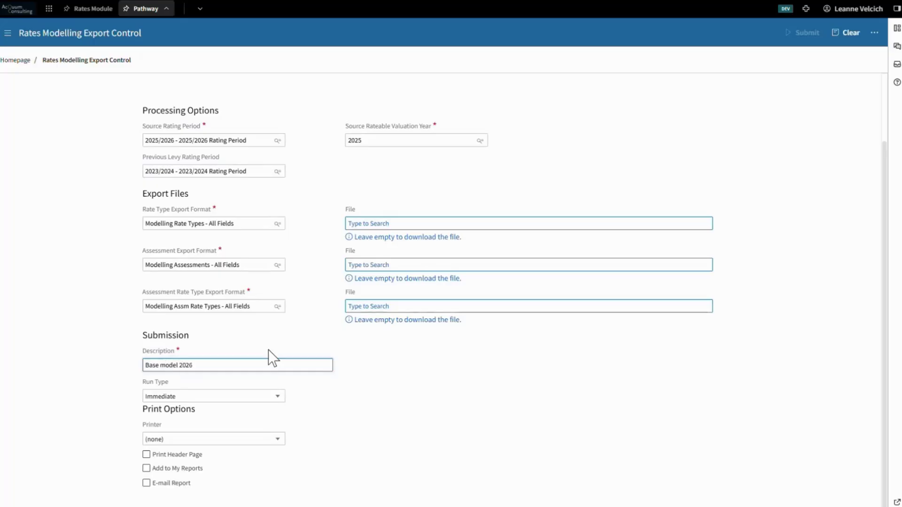
{"action": "left_click", "coordinate": [126, 358]}
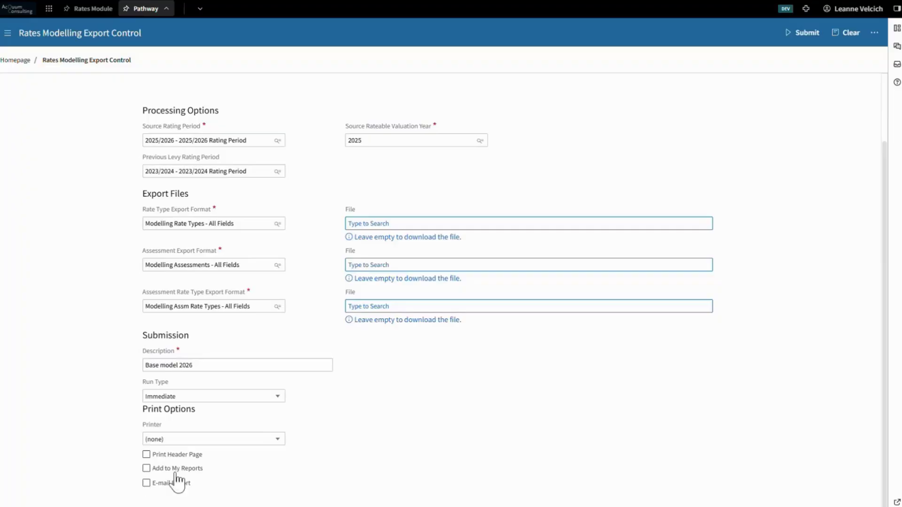
{"action": "left_click", "coordinate": [802, 41]}
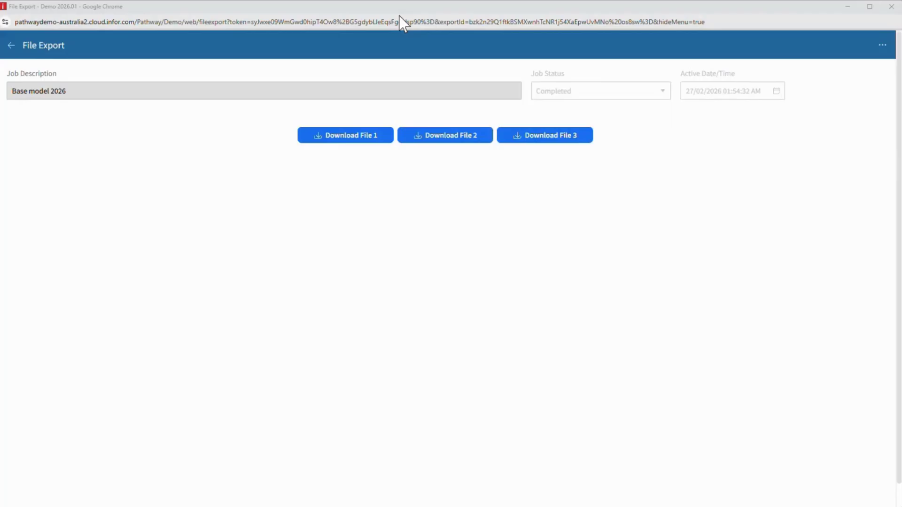
Download all three files of the Base model 2026 export and close the File Export window.
{"action": "left_click", "coordinate": [381, 137]}
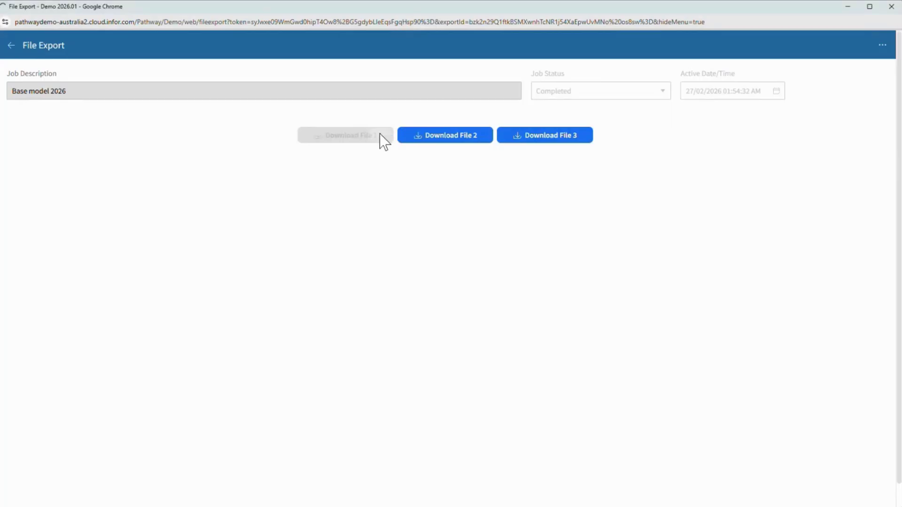
{"action": "left_click", "coordinate": [454, 136]}
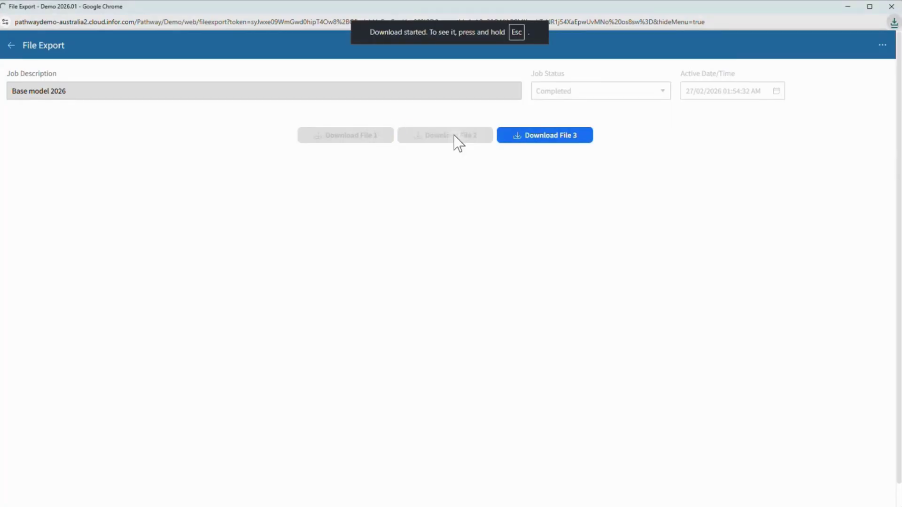
{"action": "left_click", "coordinate": [568, 136]}
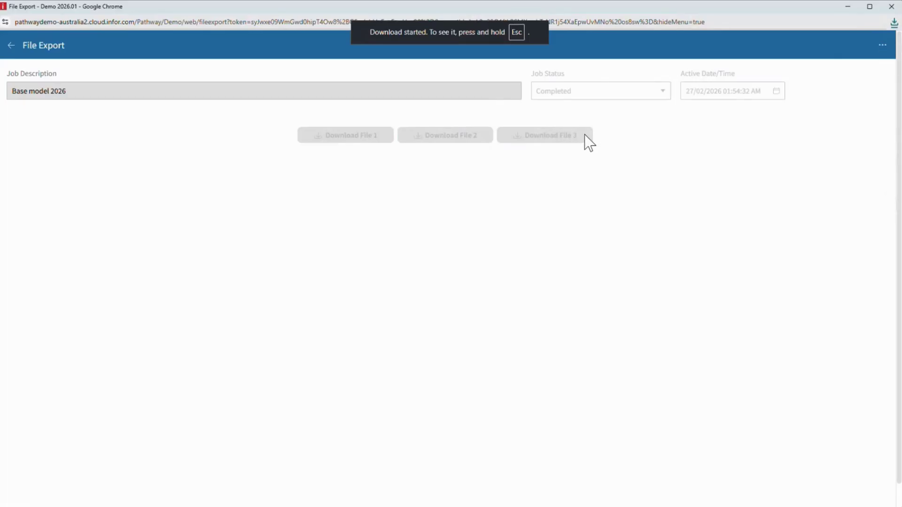
{"action": "left_click", "coordinate": [890, 7]}
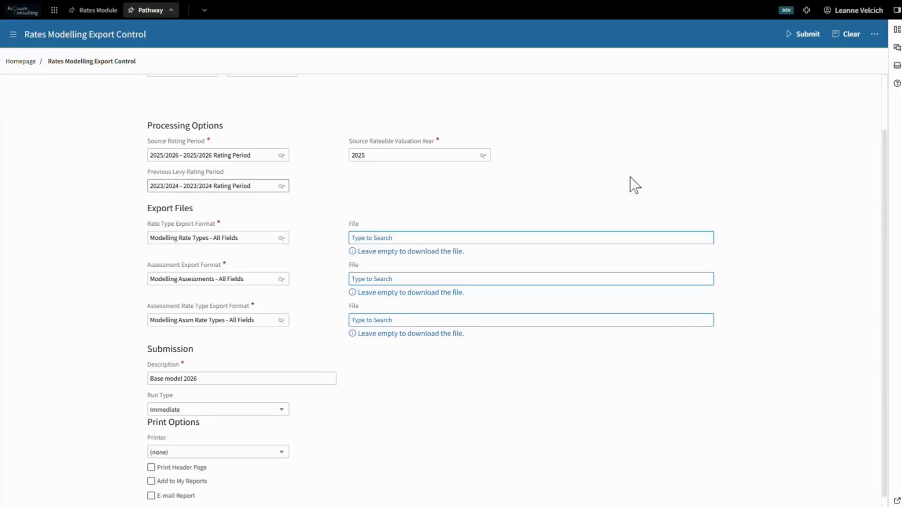
Switch to the Rates Module, open the Manage Model page and collapse the navigation pane.
{"action": "left_click", "coordinate": [91, 11]}
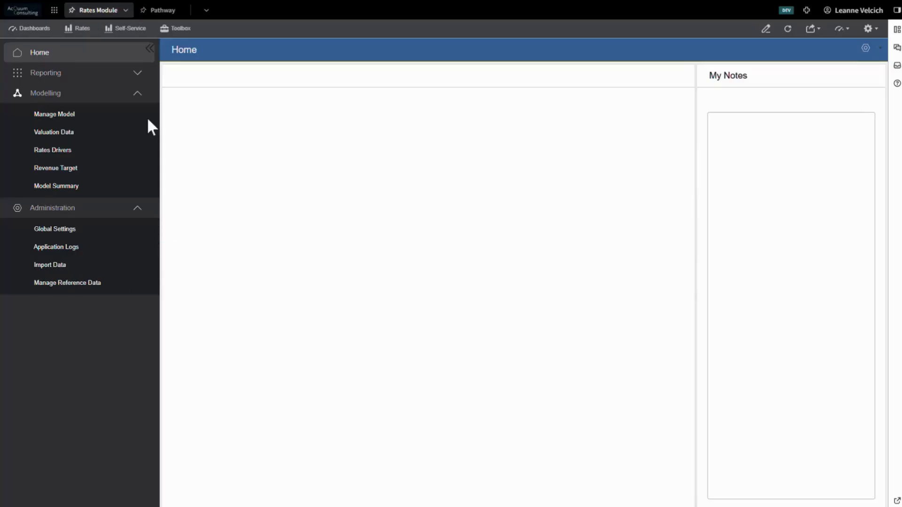
{"action": "left_click", "coordinate": [79, 114]}
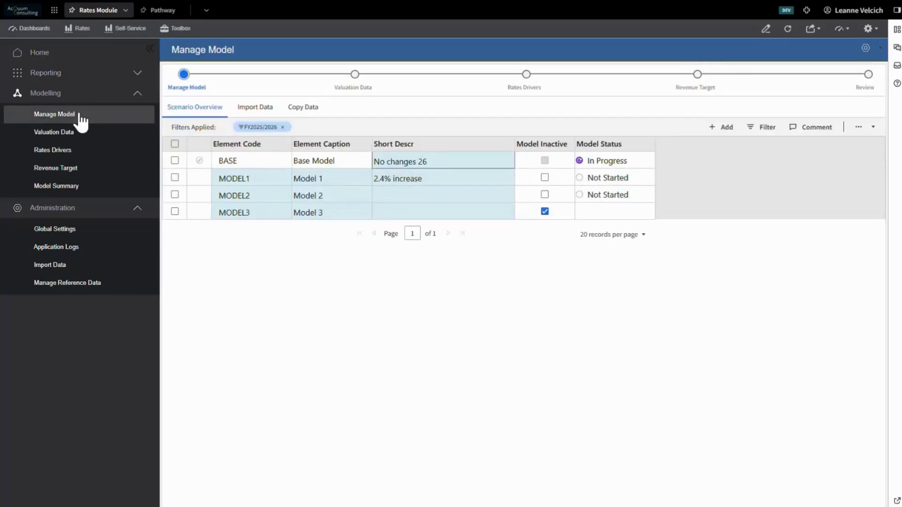
{"action": "left_click", "coordinate": [148, 49]}
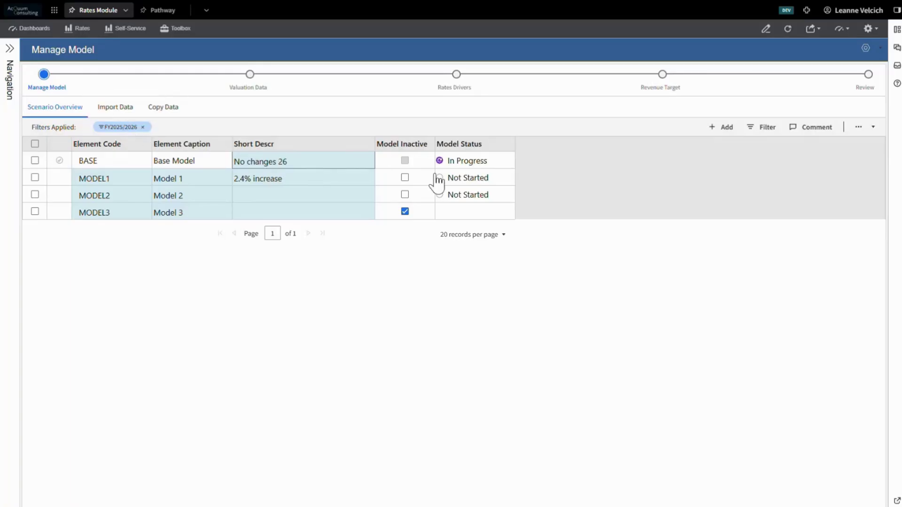
Mark Model 2 as inactive and set the status of Model 1 to In Progress.
{"action": "left_click", "coordinate": [404, 194]}
{"action": "left_click", "coordinate": [456, 177]}
{"action": "left_click", "coordinate": [483, 200]}
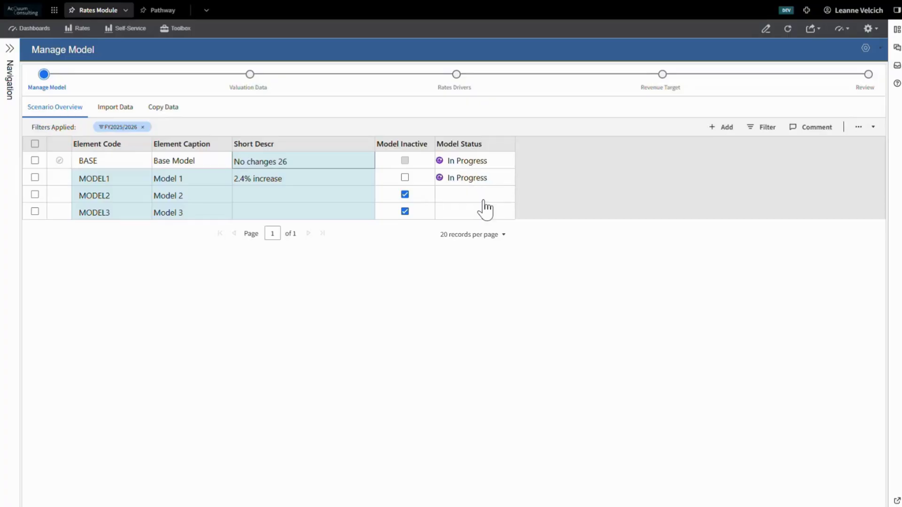
Examine the form for adding a new scenario and the model comment dialog, leaving both without saving.
{"action": "left_click", "coordinate": [723, 130]}
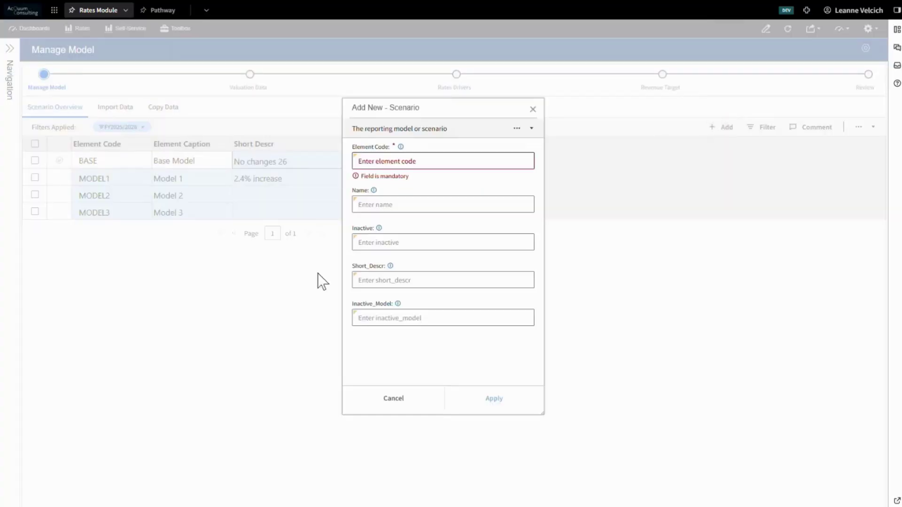
{"action": "left_click", "coordinate": [394, 400]}
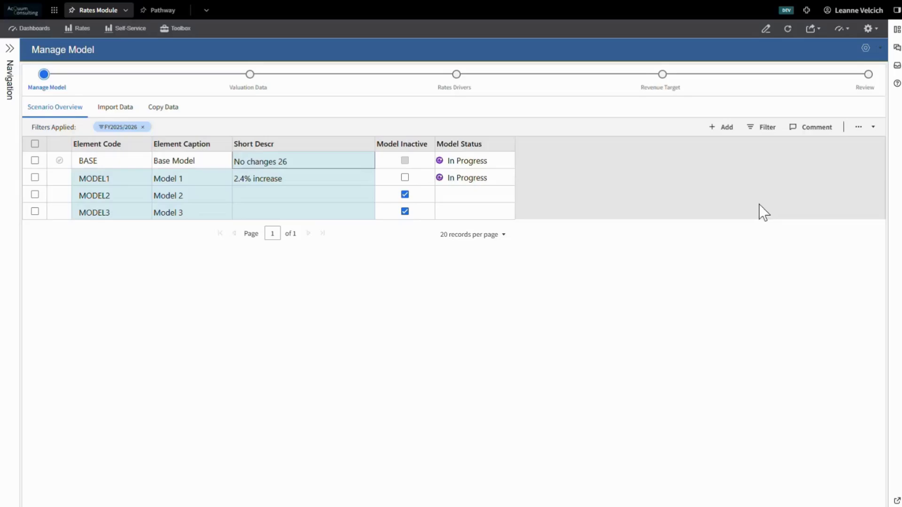
{"action": "left_click", "coordinate": [806, 128]}
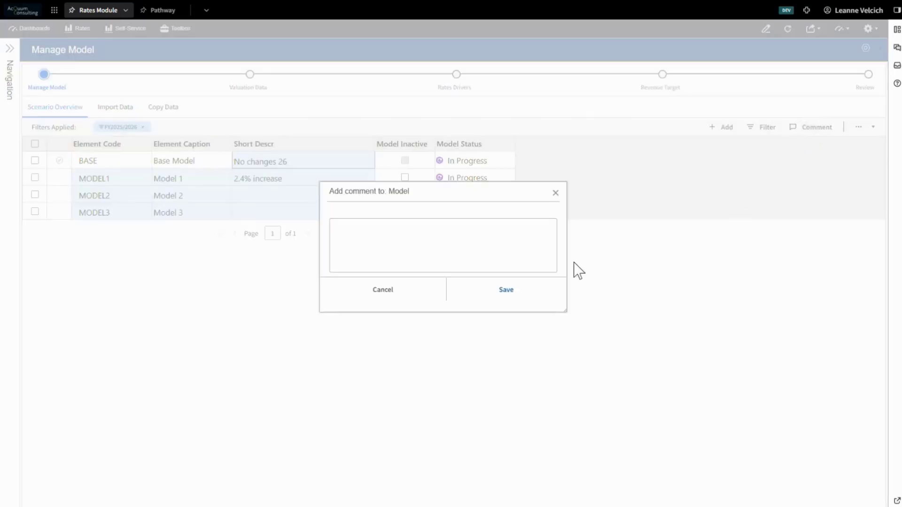
{"action": "left_click", "coordinate": [401, 290]}
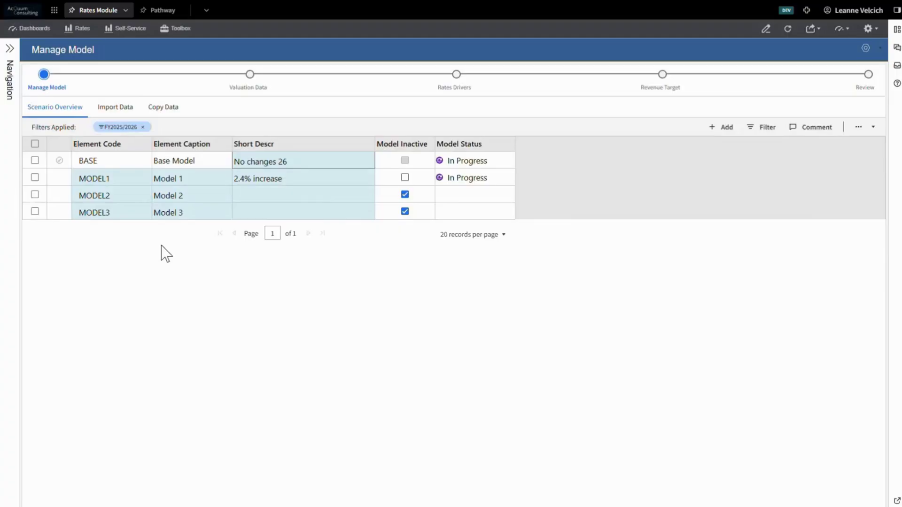
Open the data import settings, set the import year to FY2024/2025 and keep Actual as the target scenario.
{"action": "left_click", "coordinate": [112, 109]}
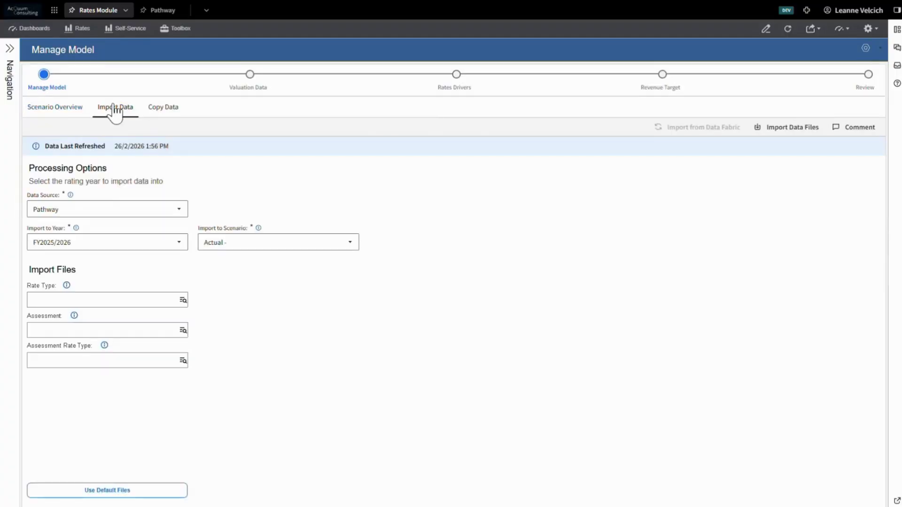
{"action": "left_click", "coordinate": [178, 243]}
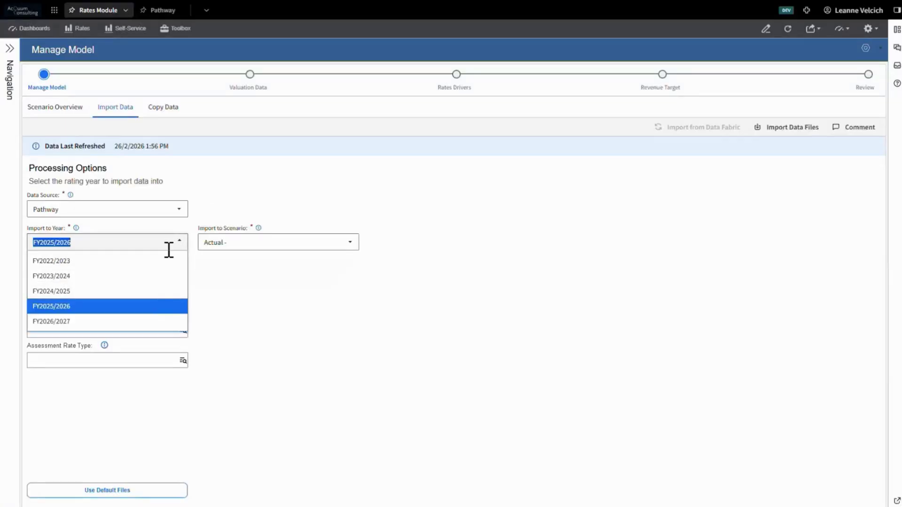
{"action": "left_click", "coordinate": [154, 294]}
{"action": "left_click", "coordinate": [225, 242]}
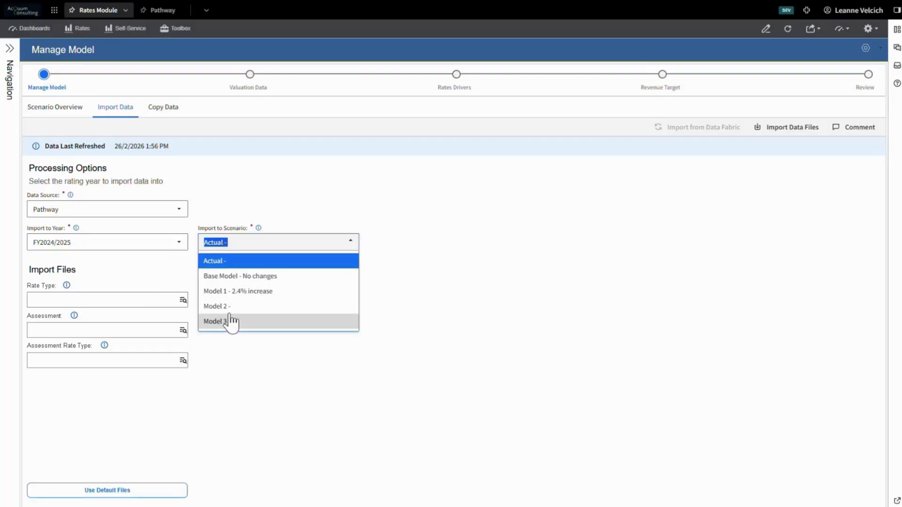
{"action": "left_click", "coordinate": [229, 238]}
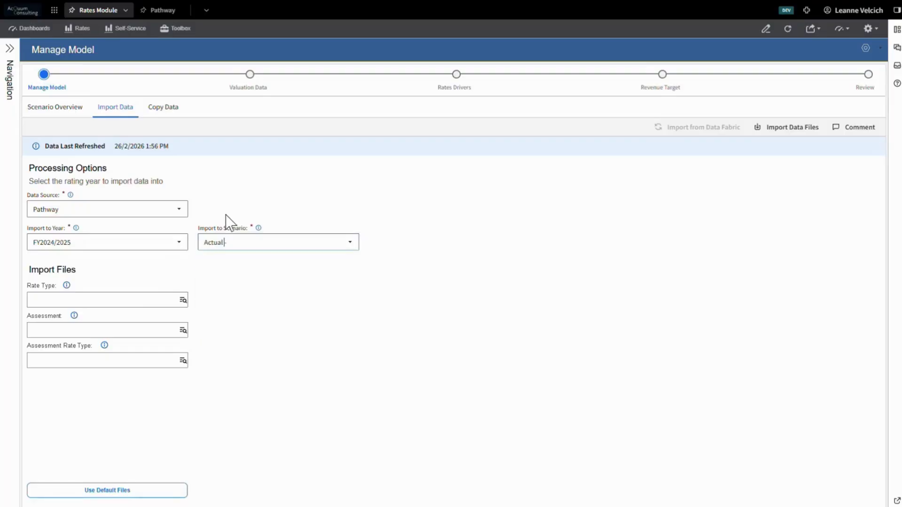
Choose "Export for FY26 File - 1.txt" as the Rate Type import file.
{"action": "left_click", "coordinate": [183, 300]}
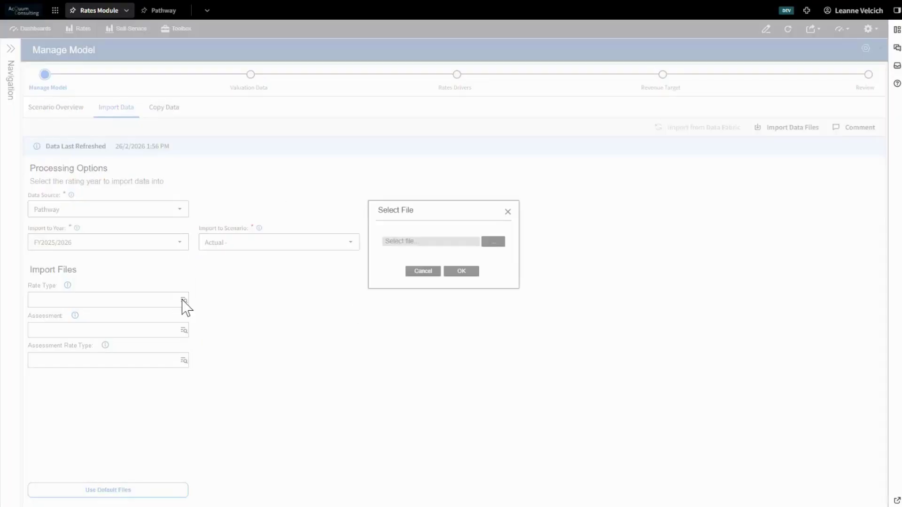
{"action": "left_click", "coordinate": [493, 243]}
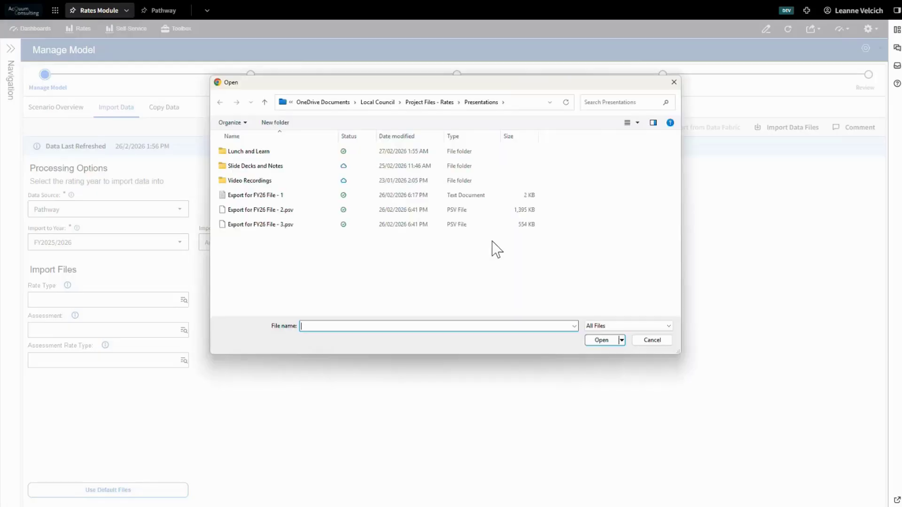
{"action": "double_click", "coordinate": [288, 195]}
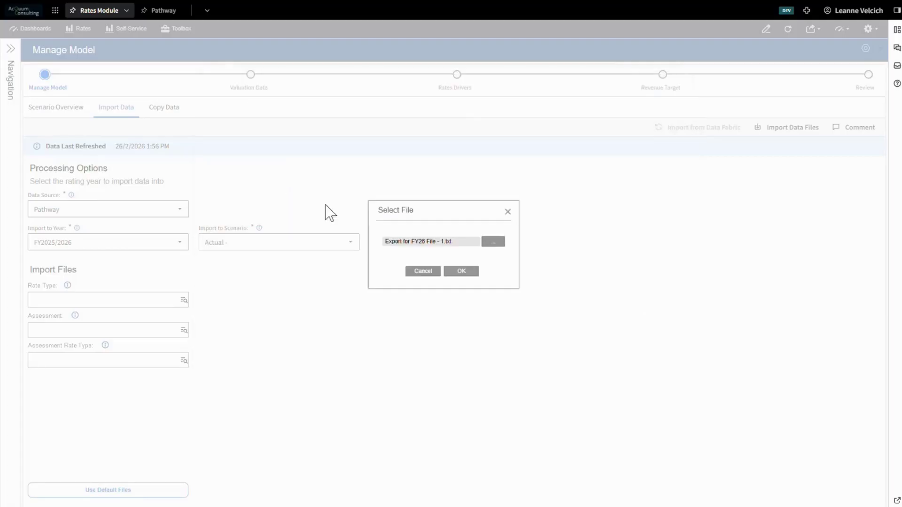
{"action": "left_click", "coordinate": [456, 271]}
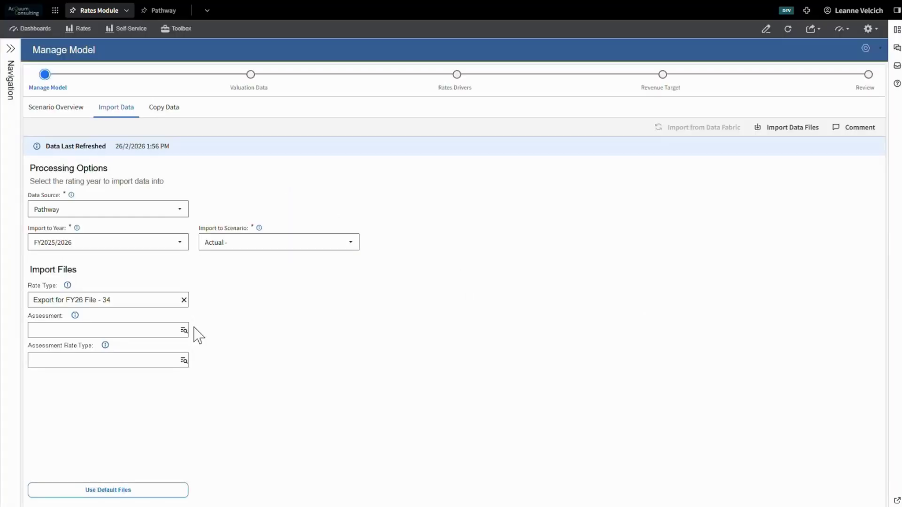
Choose "Export for FY26 File - 2.psv" as the Assessment import file.
{"action": "left_click", "coordinate": [184, 330]}
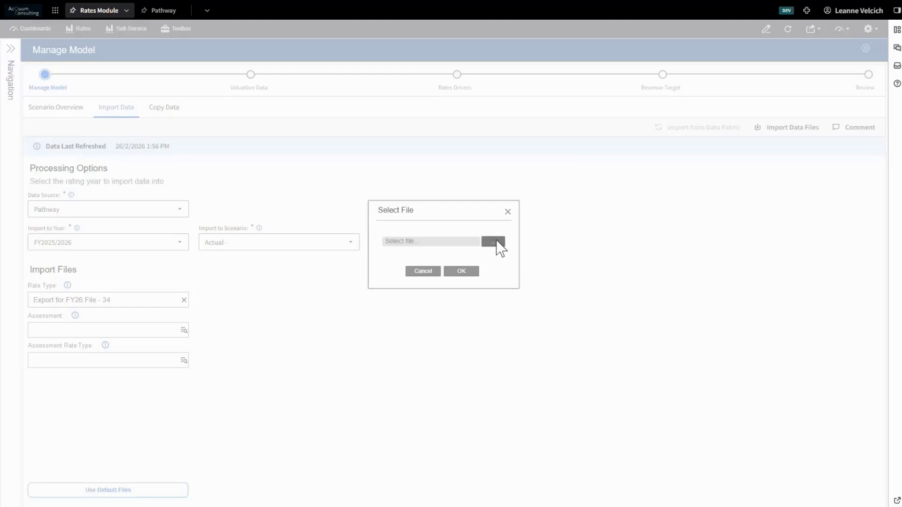
{"action": "left_click", "coordinate": [493, 241]}
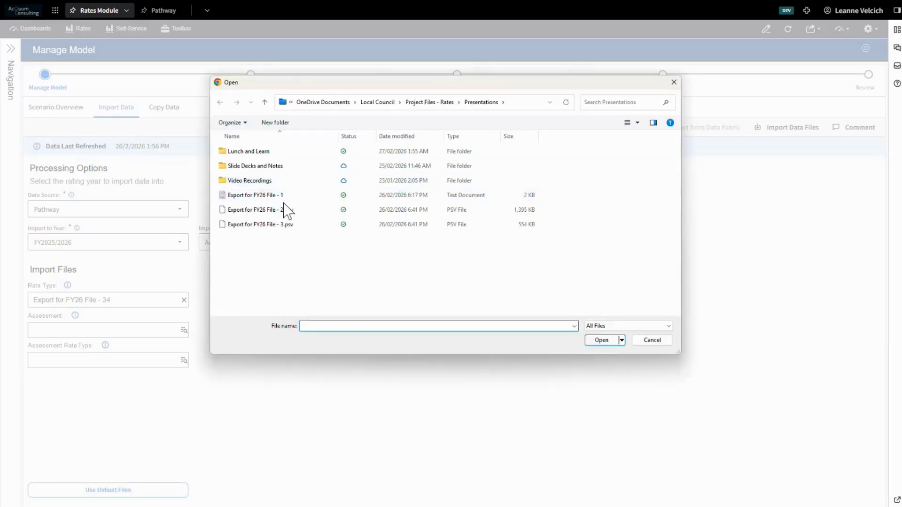
{"action": "double_click", "coordinate": [283, 207]}
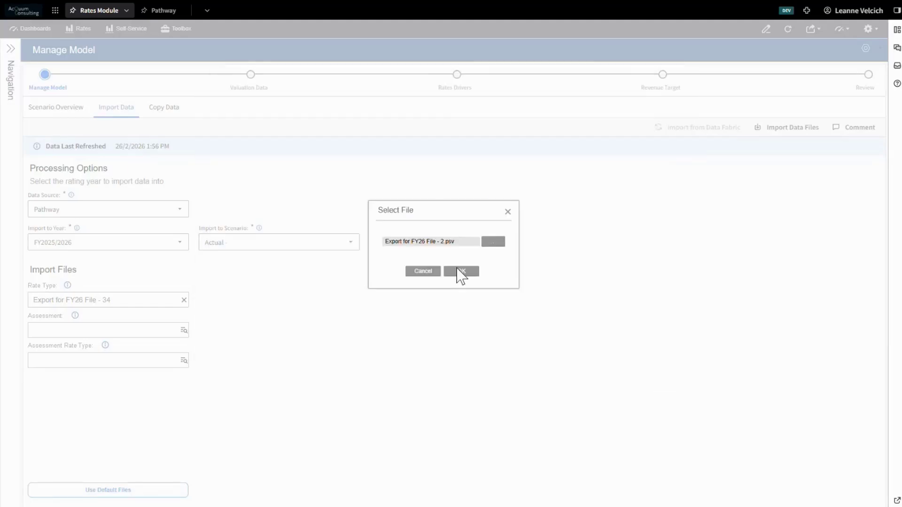
{"action": "left_click", "coordinate": [460, 273]}
Choose "Export for FY26 File - 3.psv" as the Assessment Rate Type file and import the selected files into Actual for FY2025/2026.
{"action": "left_click", "coordinate": [183, 360]}
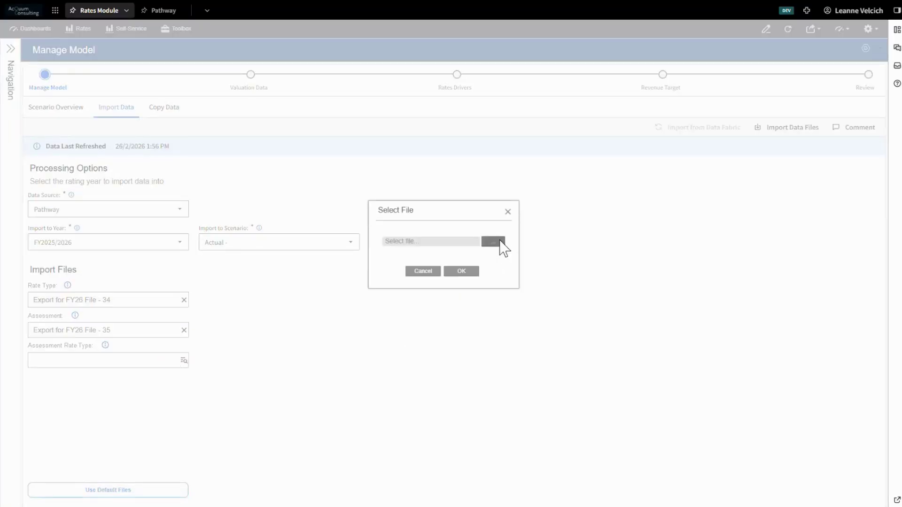
{"action": "left_click", "coordinate": [500, 241]}
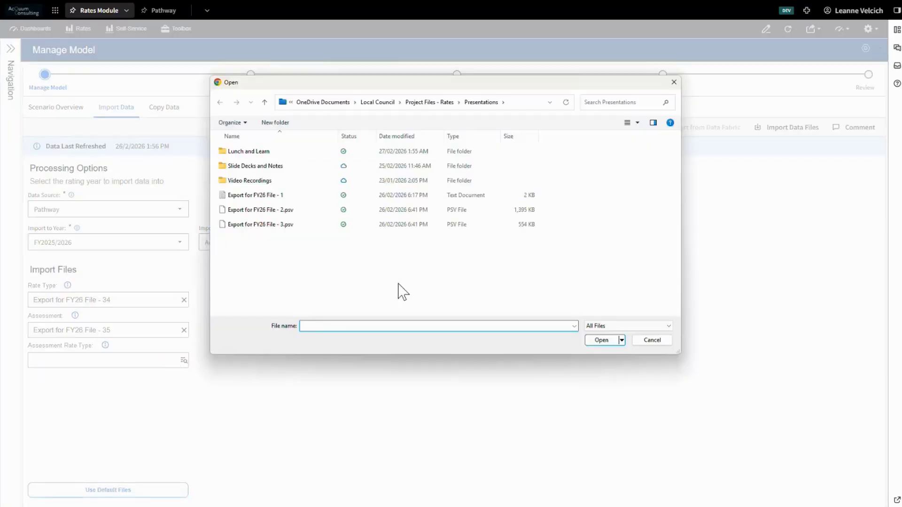
{"action": "double_click", "coordinate": [291, 230]}
{"action": "left_click", "coordinate": [461, 273]}
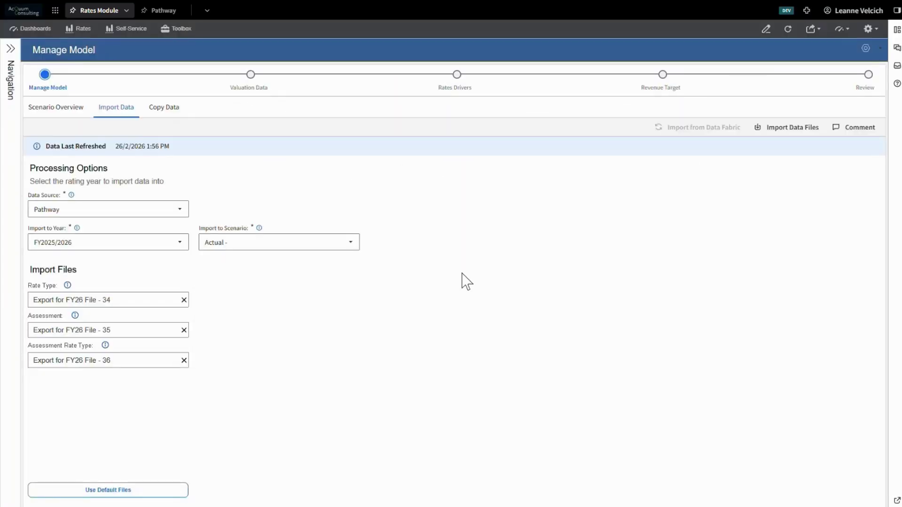
{"action": "left_click", "coordinate": [785, 134]}
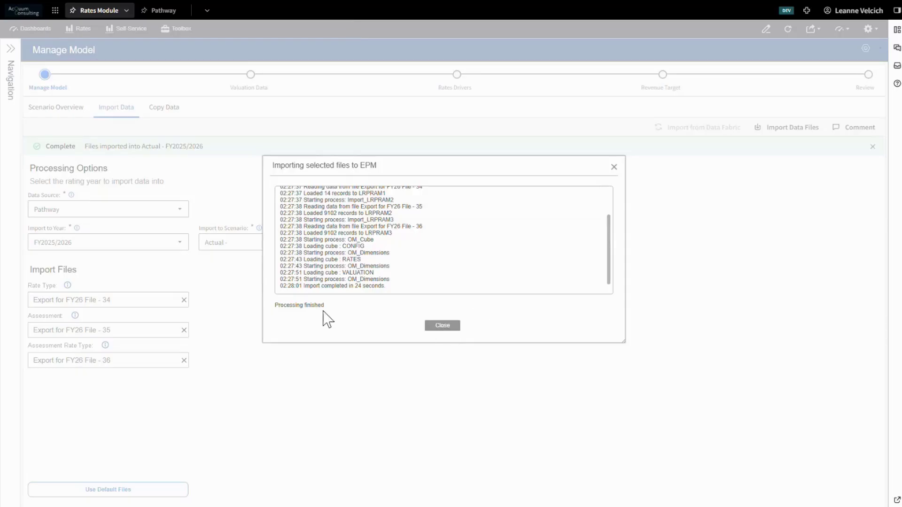
{"action": "left_click", "coordinate": [452, 326]}
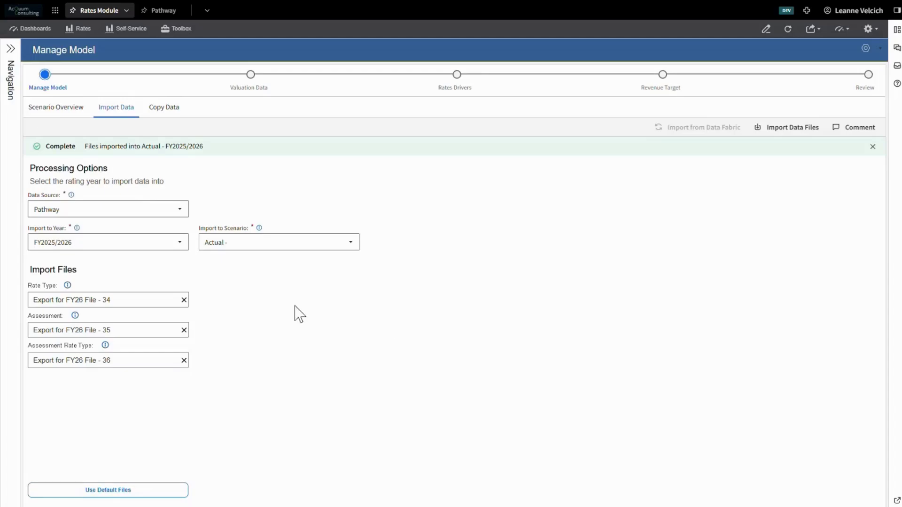
Examine the scenario and year choices in the context filter for the data copy, leaving FY2025/2026 and Base Model selected.
{"action": "left_click", "coordinate": [161, 111]}
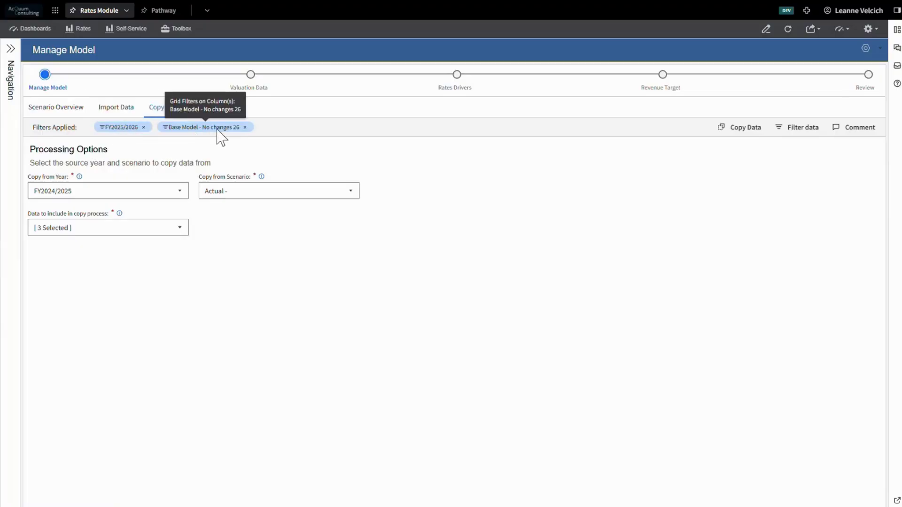
{"action": "left_click", "coordinate": [807, 134]}
{"action": "left_click", "coordinate": [519, 226]}
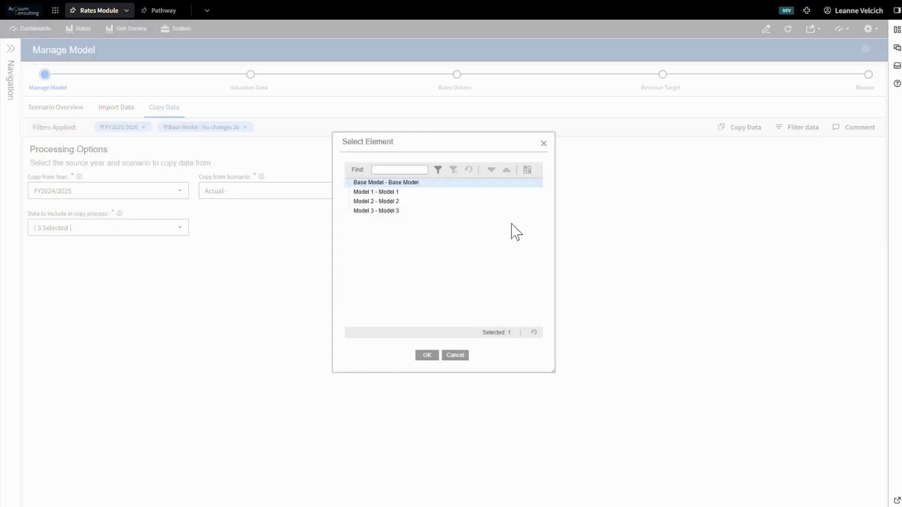
{"action": "left_click", "coordinate": [544, 144]}
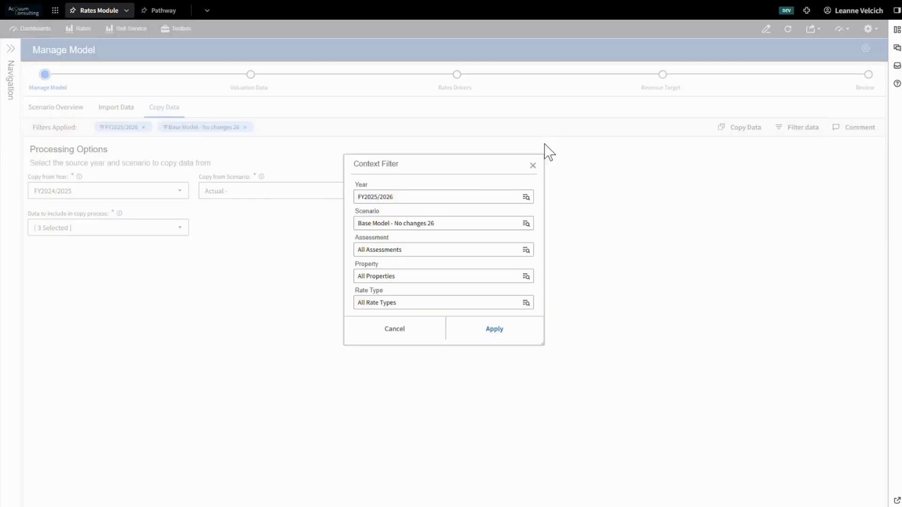
{"action": "left_click", "coordinate": [474, 199]}
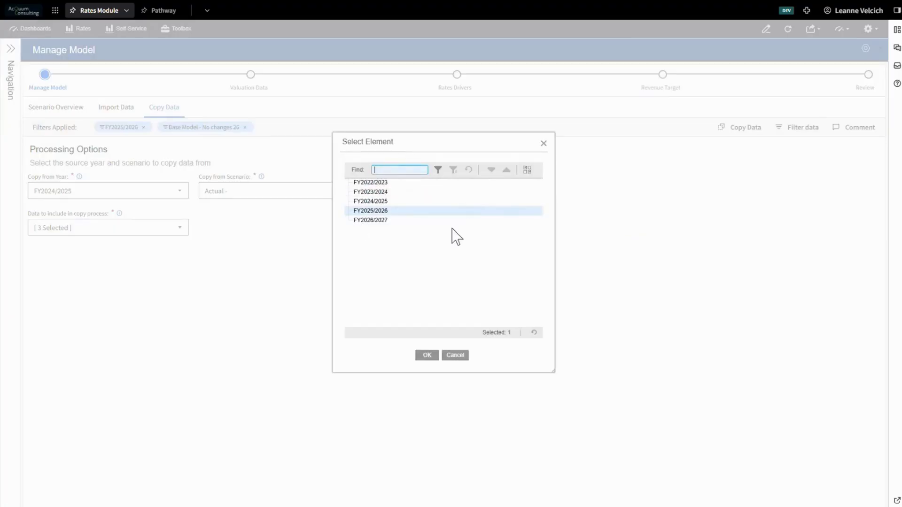
{"action": "left_click", "coordinate": [426, 357]}
{"action": "left_click", "coordinate": [435, 334]}
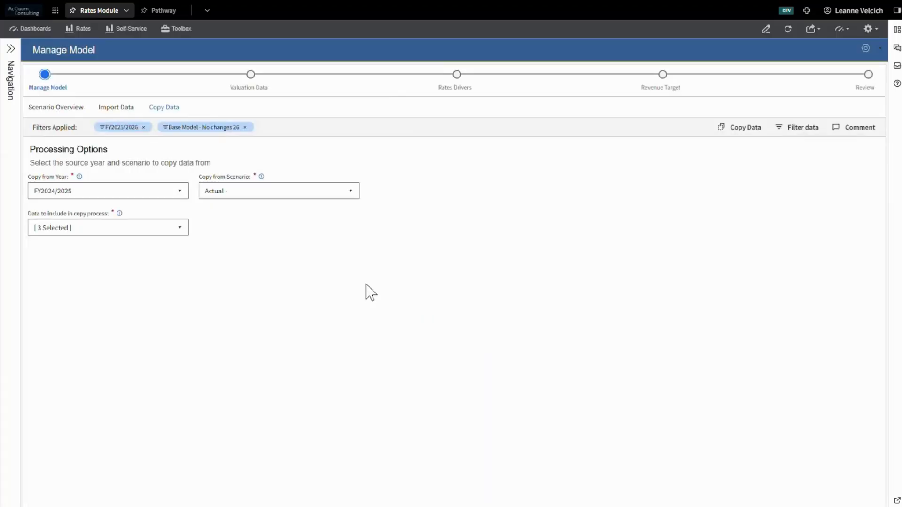
Copy the Valuations, Calculated Rates and Rates Parameters from FY2024/2025 Actual into the FY2025/2026 Base Model.
{"action": "left_click", "coordinate": [185, 230]}
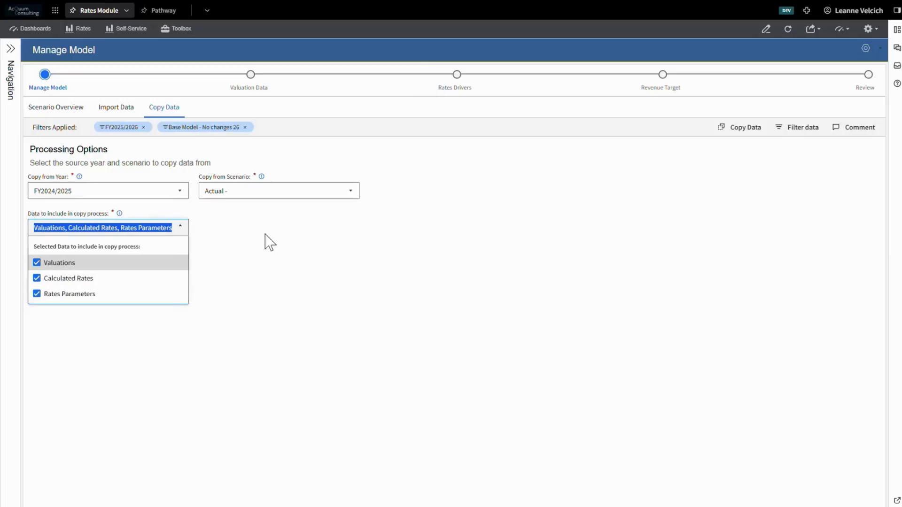
{"action": "left_click", "coordinate": [616, 168]}
{"action": "left_click", "coordinate": [737, 134]}
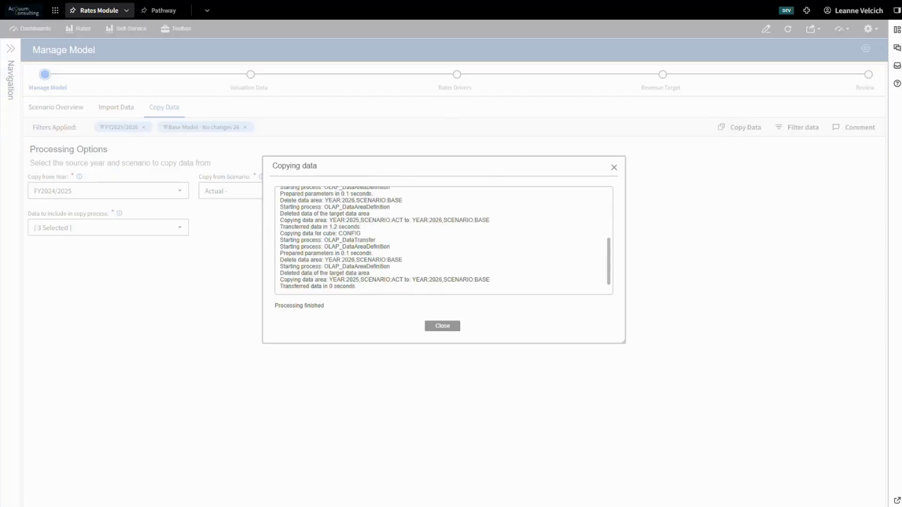
{"action": "left_click", "coordinate": [444, 326]}
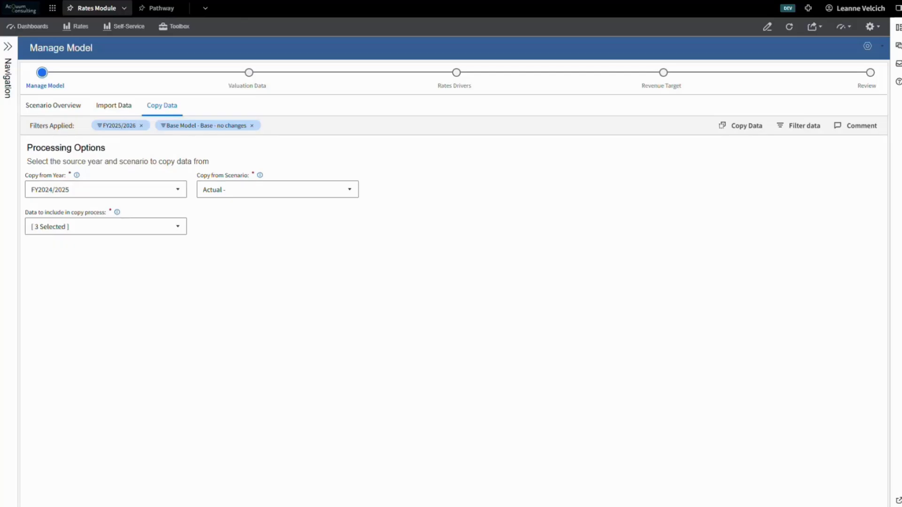
Review the Valuation Data summary chart by count and average valuation, and return it to rateable valuation.
{"action": "left_click", "coordinate": [262, 91]}
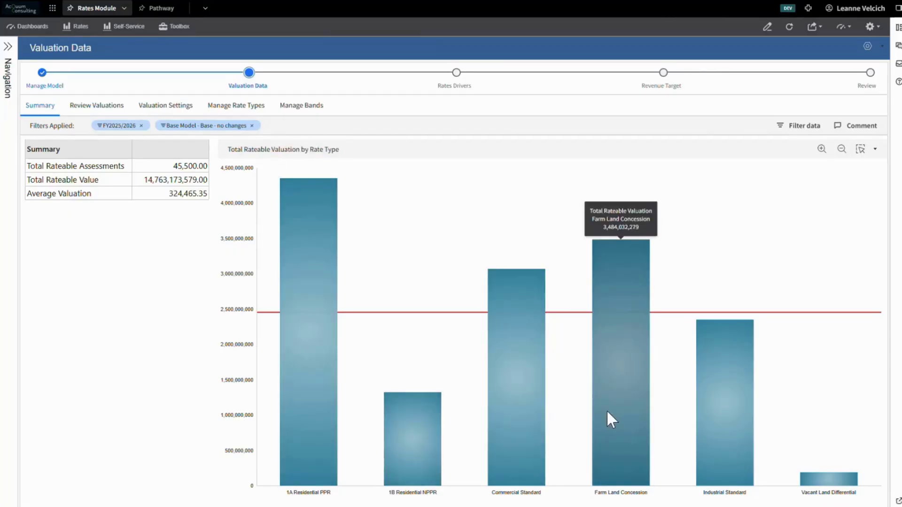
{"action": "mouse_move", "coordinate": [736, 413]}
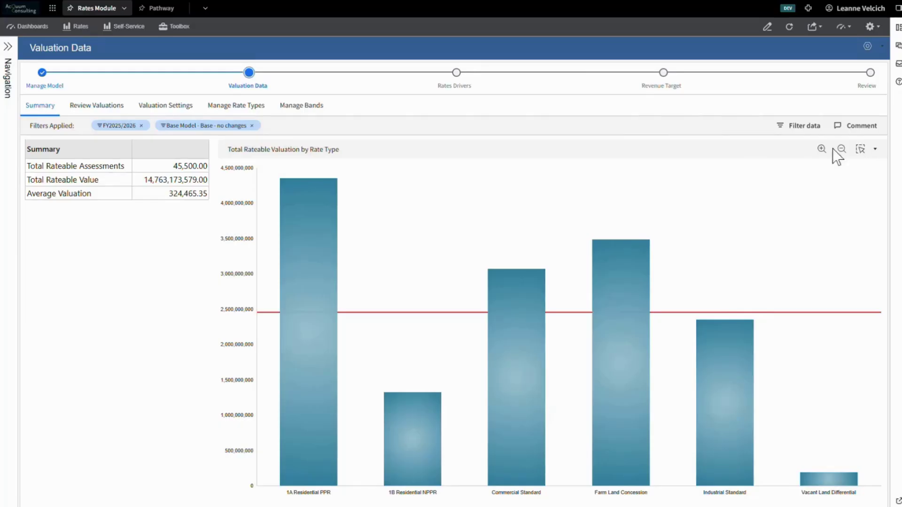
{"action": "left_click", "coordinate": [864, 151]}
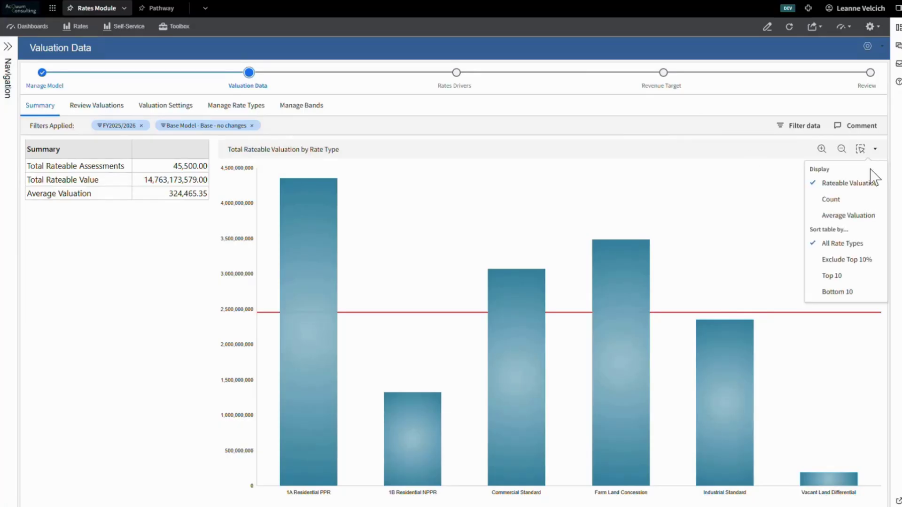
{"action": "left_click", "coordinate": [878, 200]}
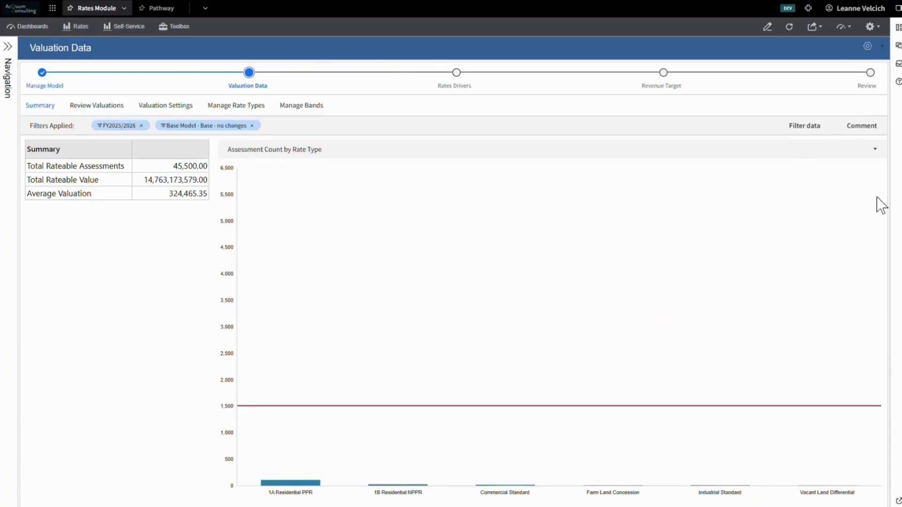
{"action": "left_click", "coordinate": [873, 155]}
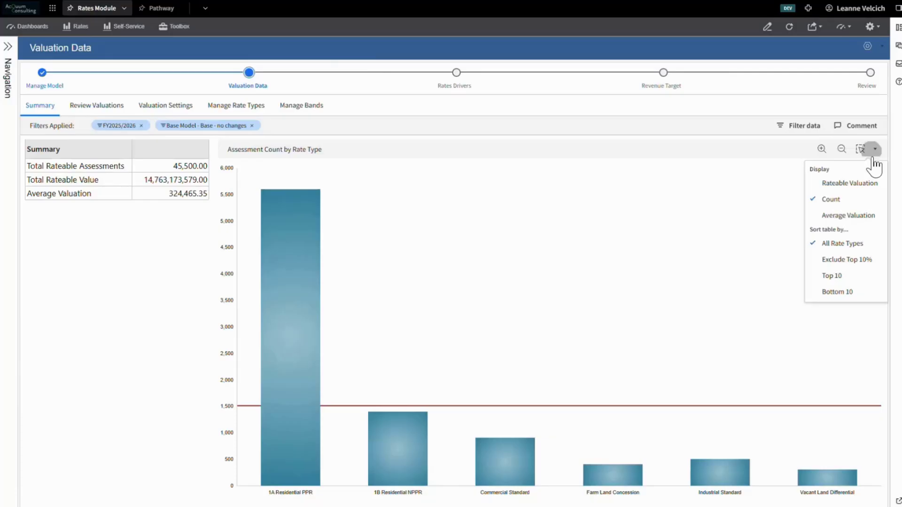
{"action": "left_click", "coordinate": [871, 215]}
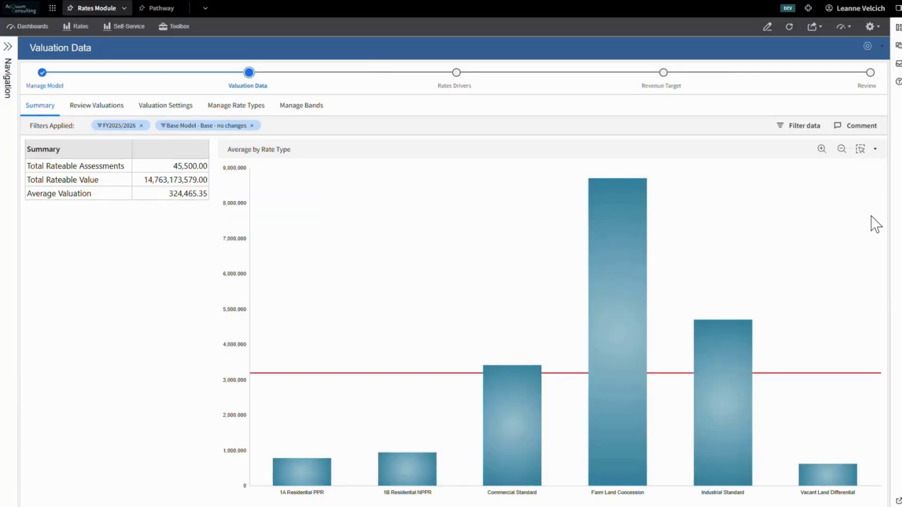
{"action": "left_click", "coordinate": [873, 149]}
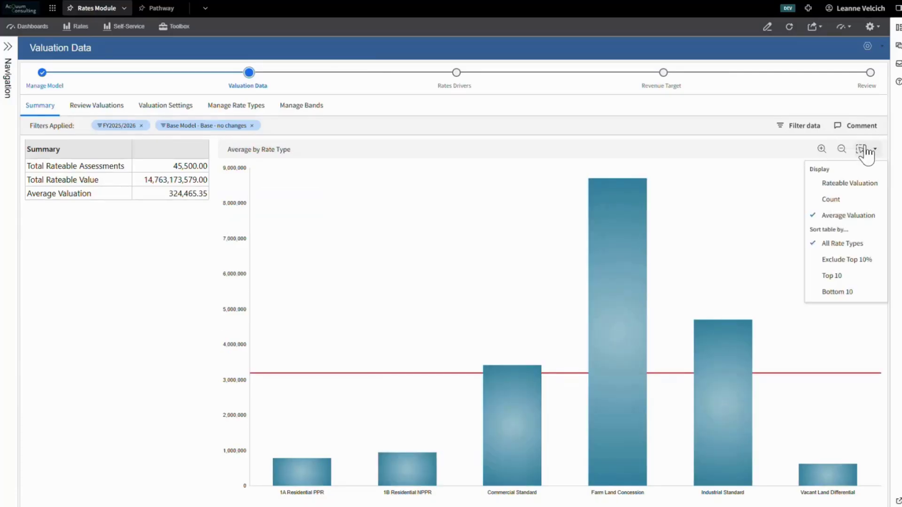
{"action": "left_click", "coordinate": [848, 184]}
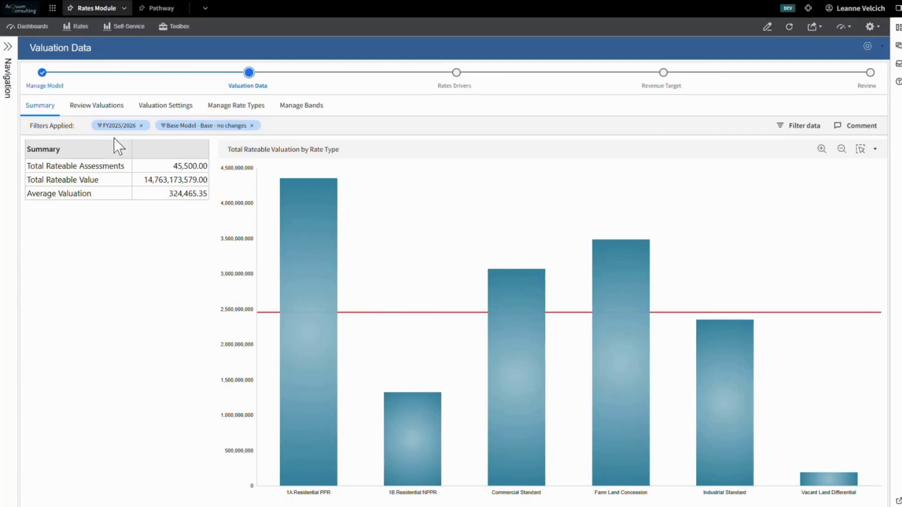
Open the valuations review and examine the assessment choices in its context filter, keeping All Assessments.
{"action": "left_click", "coordinate": [109, 115]}
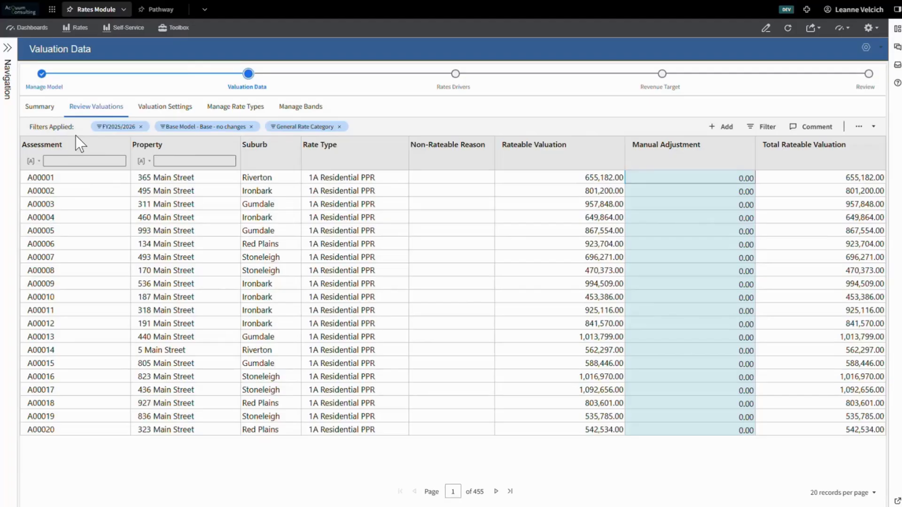
{"action": "left_click", "coordinate": [764, 126]}
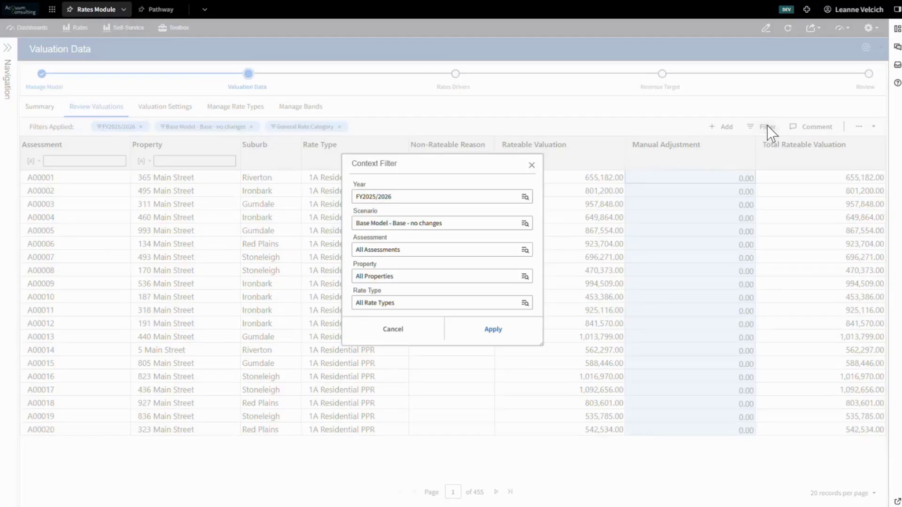
{"action": "left_click", "coordinate": [382, 251]}
{"action": "left_click", "coordinate": [347, 182]}
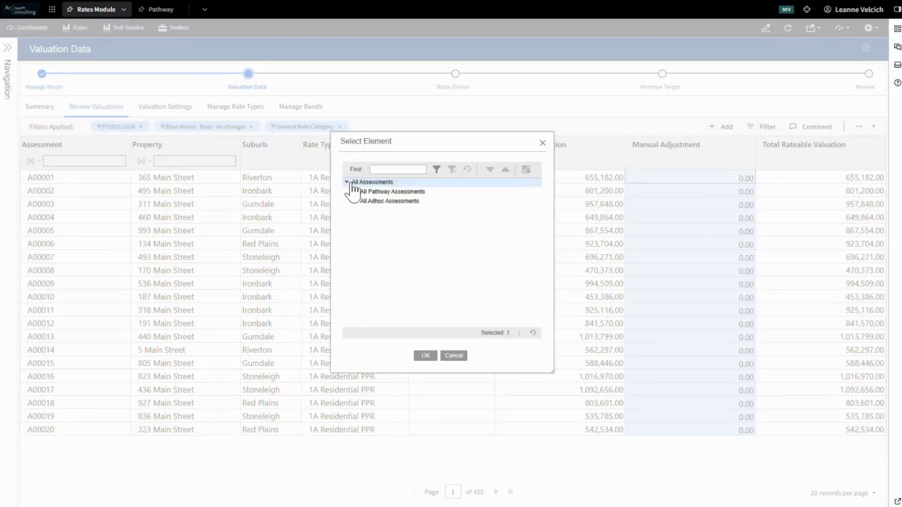
{"action": "left_click", "coordinate": [453, 355]}
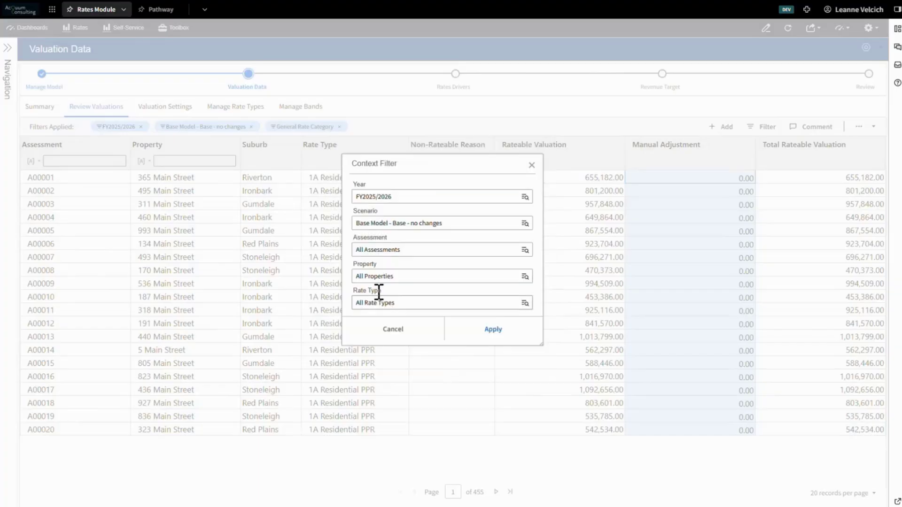
Filter the valuations list to the general rate types 1A Residential PPR and 1B Residential NPPR.
{"action": "left_click", "coordinate": [377, 303]}
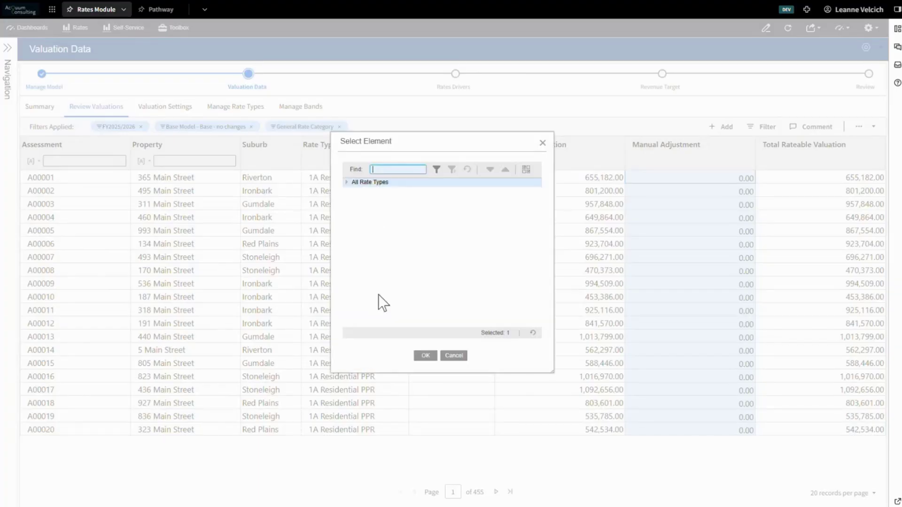
{"action": "left_click", "coordinate": [346, 182]}
{"action": "left_click", "coordinate": [355, 201]}
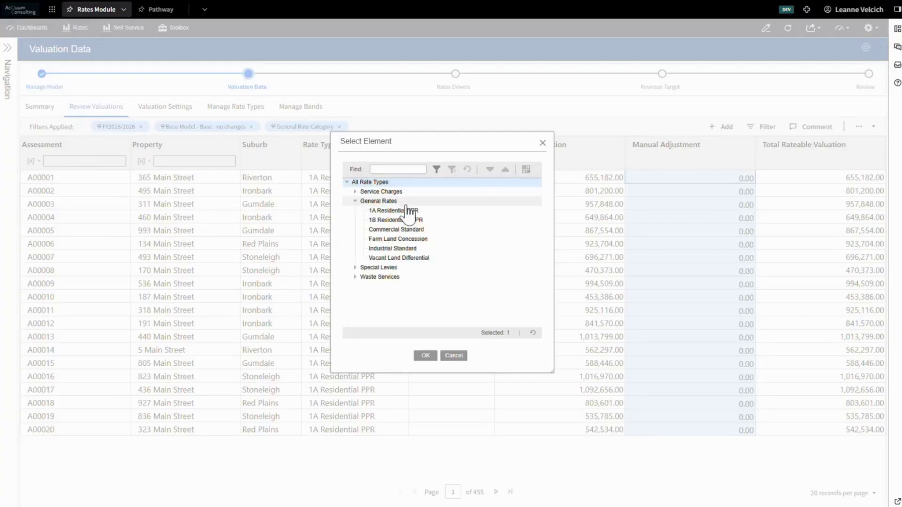
{"action": "left_click", "coordinate": [526, 169]}
{"action": "left_click", "coordinate": [355, 182]}
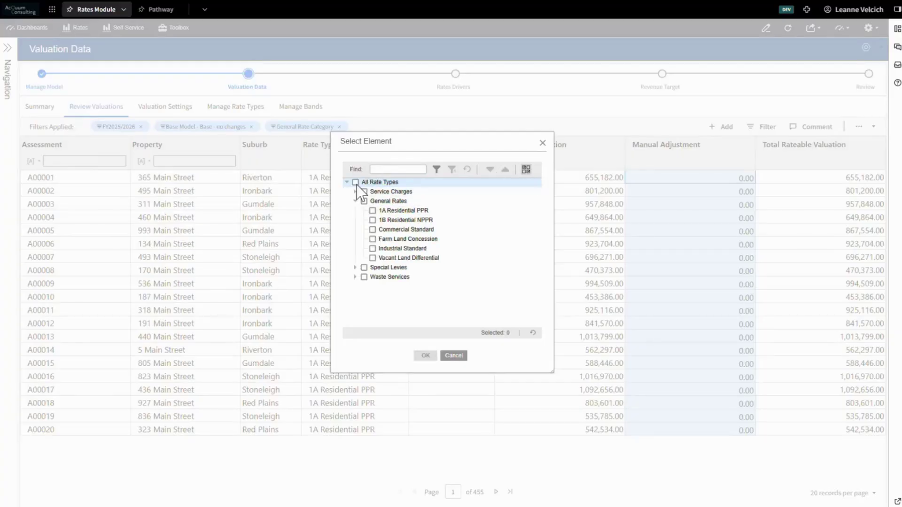
{"action": "left_click", "coordinate": [373, 210]}
{"action": "left_click", "coordinate": [372, 219]}
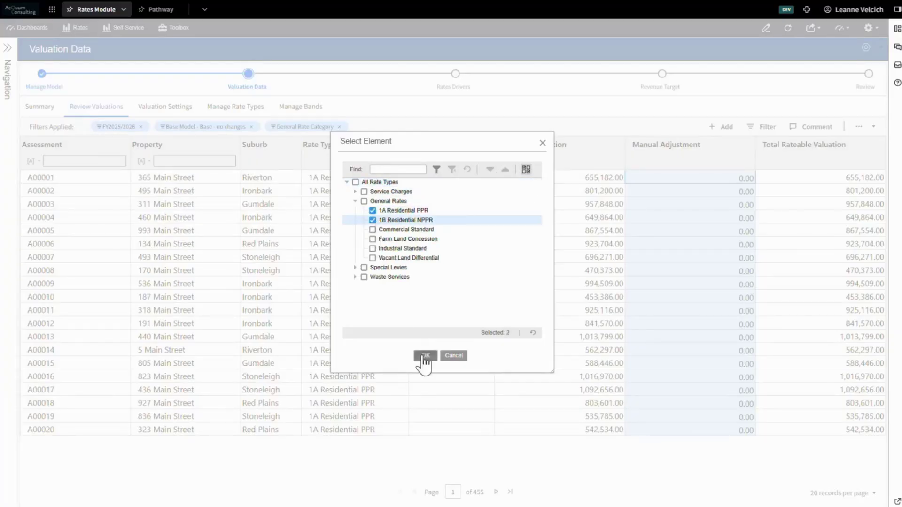
{"action": "left_click", "coordinate": [424, 355]}
{"action": "left_click", "coordinate": [479, 331]}
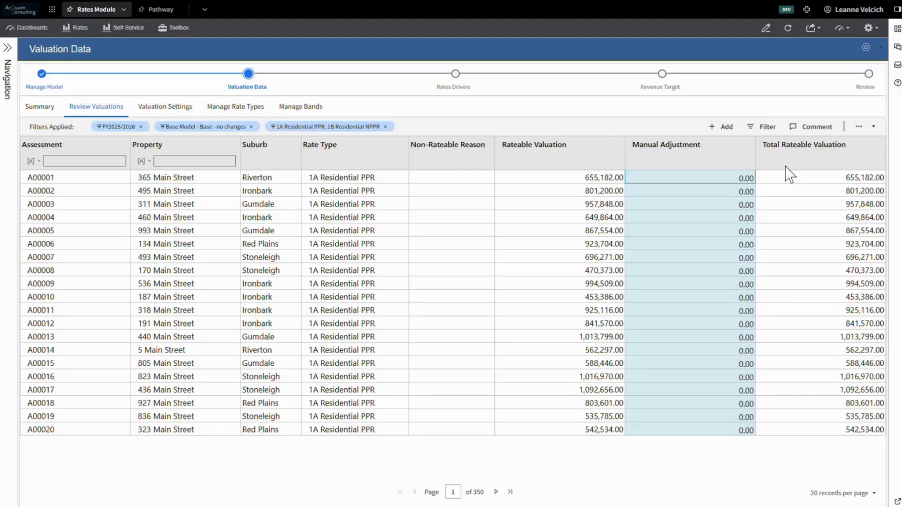
Start a placeholder property linked to Supplementary Assessment, with Post Code - 3552.
{"action": "left_click", "coordinate": [725, 131]}
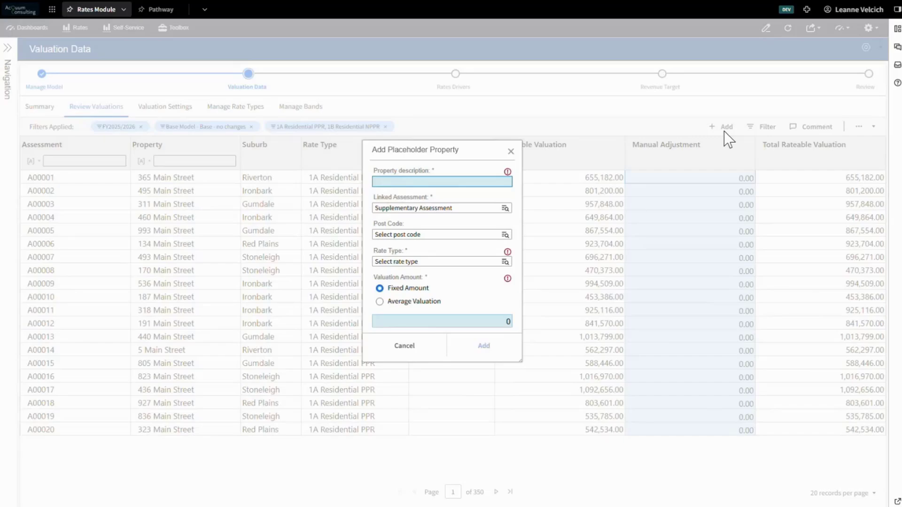
{"action": "left_click", "coordinate": [458, 183]}
{"action": "left_click", "coordinate": [470, 208]}
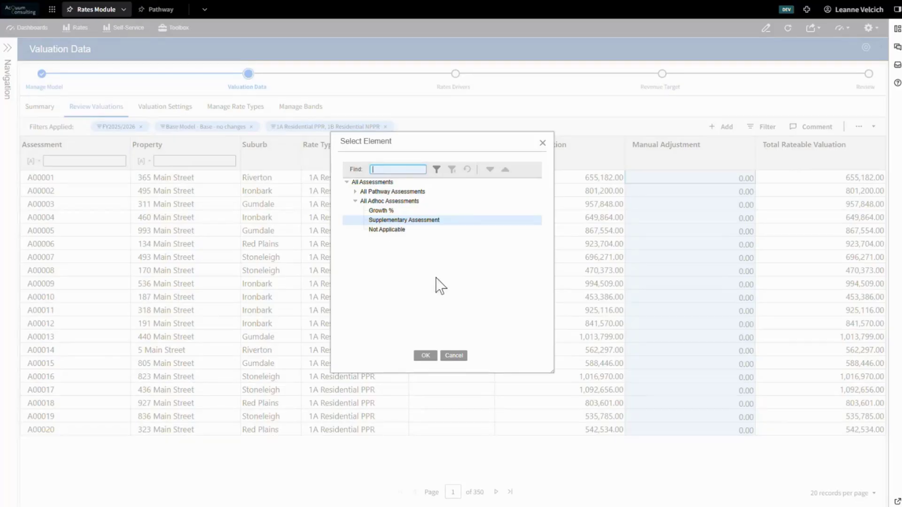
{"action": "left_click", "coordinate": [426, 356]}
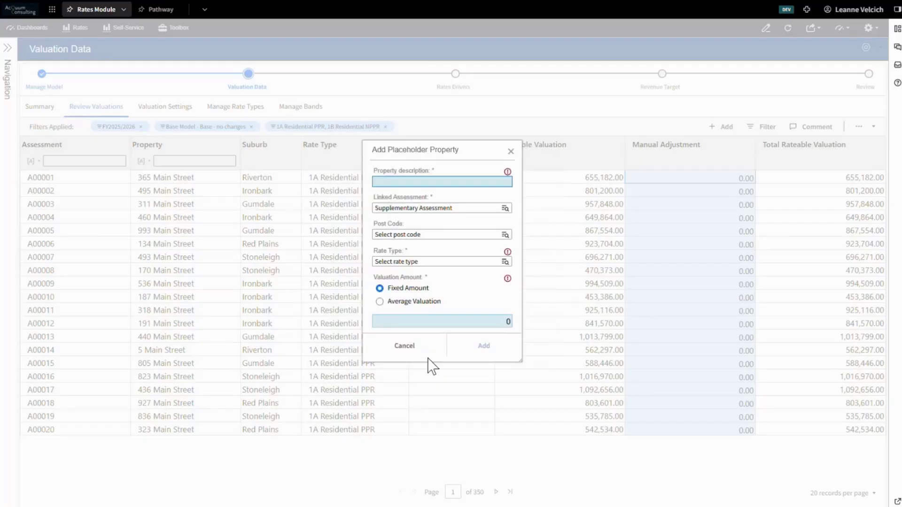
{"action": "left_click", "coordinate": [408, 236]}
{"action": "left_click", "coordinate": [373, 201]}
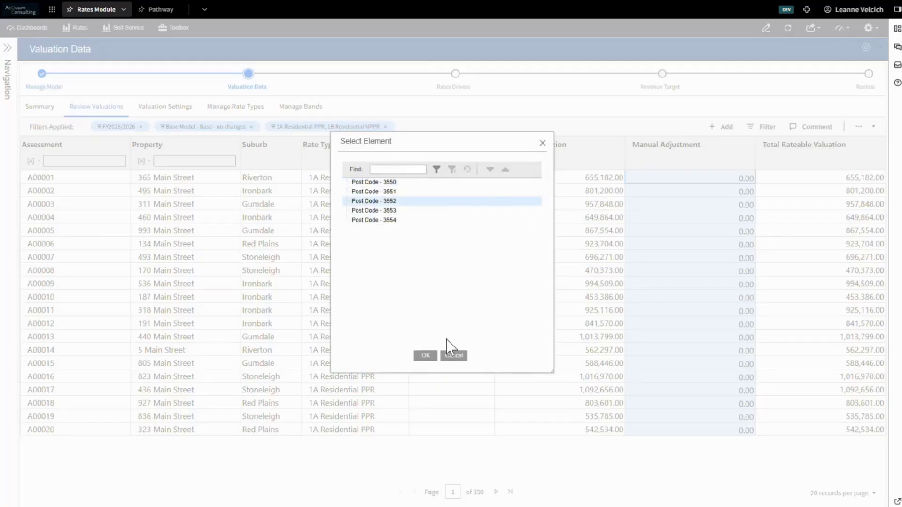
{"action": "left_click", "coordinate": [426, 355]}
Choose the Farm Land Concession rate type and Average Valuation for the placeholder property, and discard it without adding.
{"action": "left_click", "coordinate": [420, 261]}
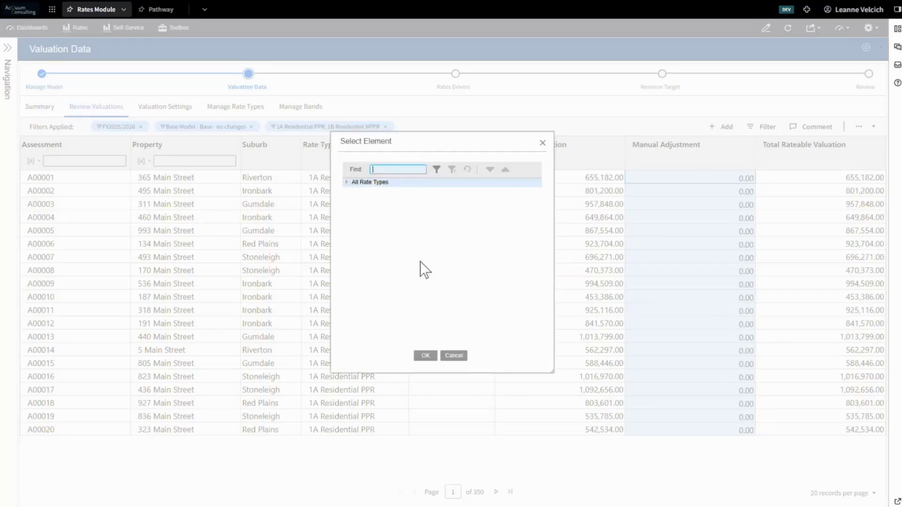
{"action": "left_click", "coordinate": [347, 183]}
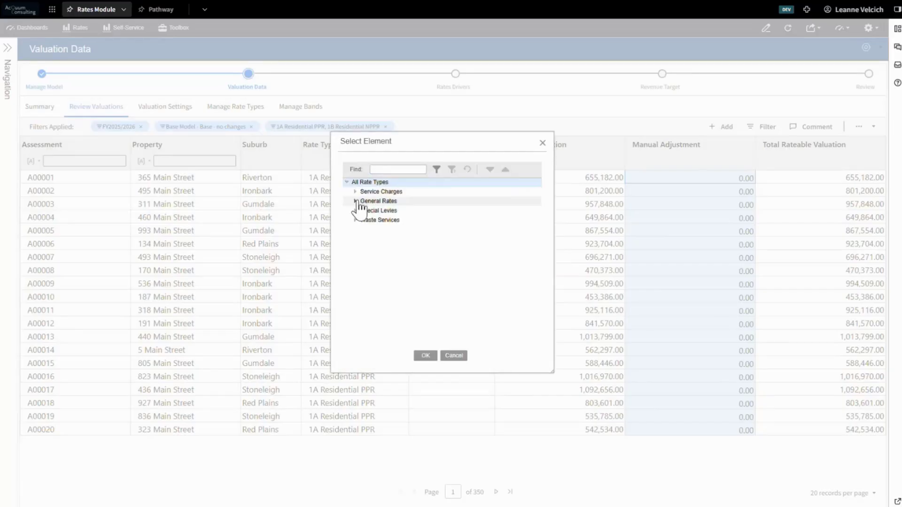
{"action": "left_click", "coordinate": [356, 201]}
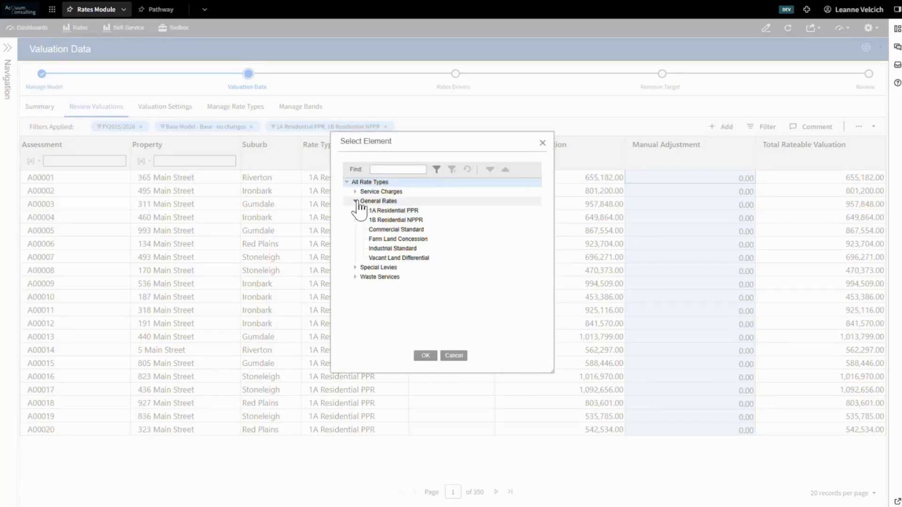
{"action": "left_click", "coordinate": [394, 240]}
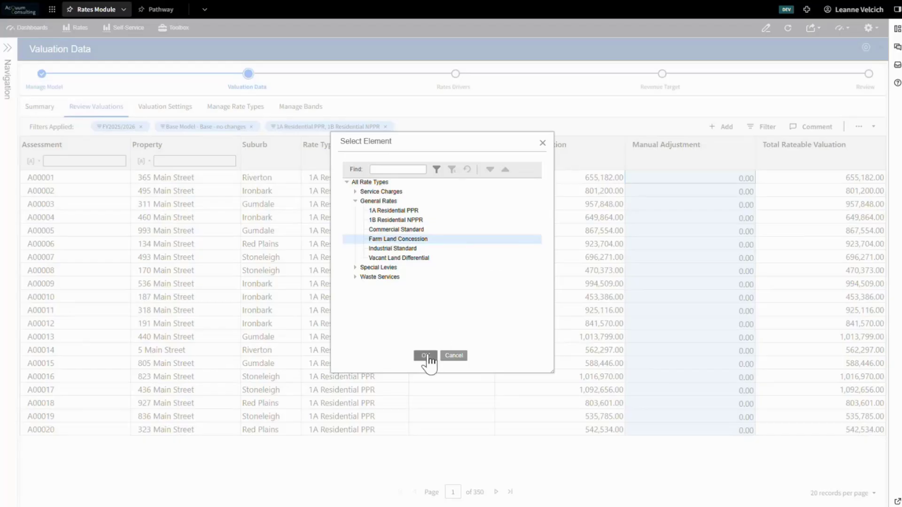
{"action": "left_click", "coordinate": [426, 356]}
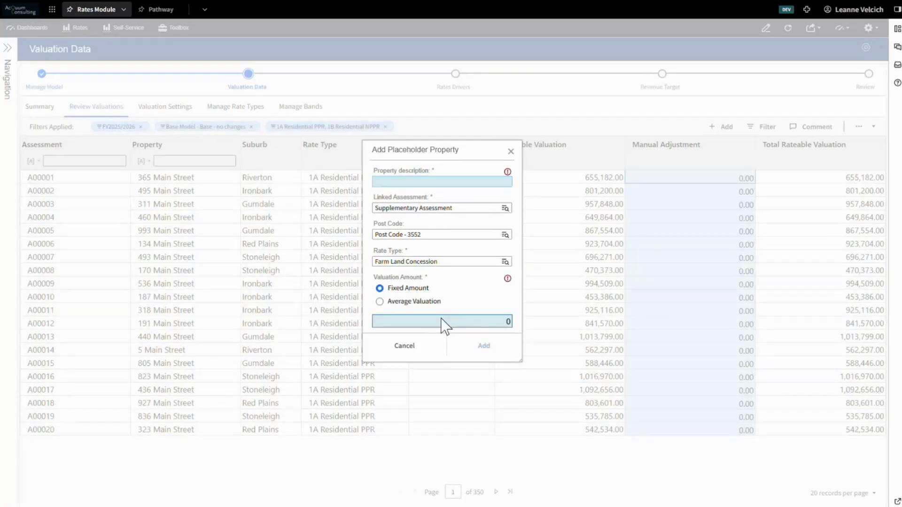
{"action": "left_click", "coordinate": [421, 302]}
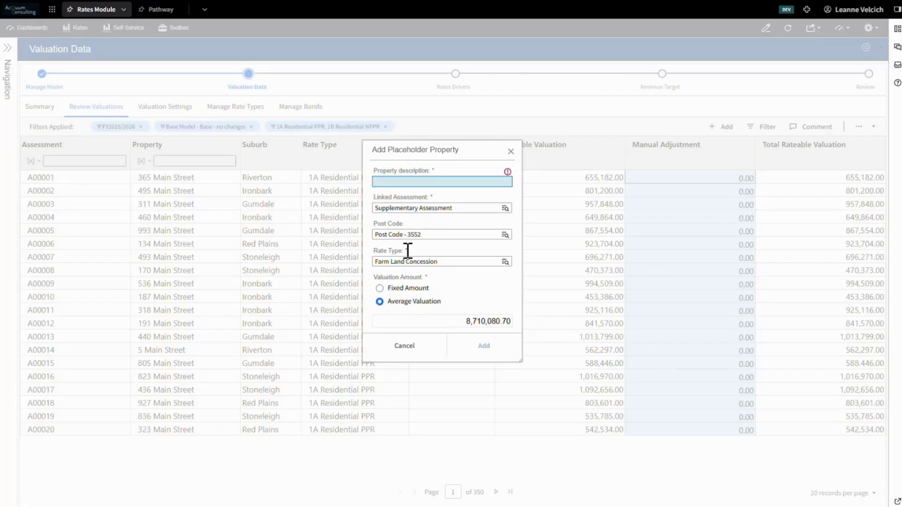
{"action": "left_click", "coordinate": [431, 343]}
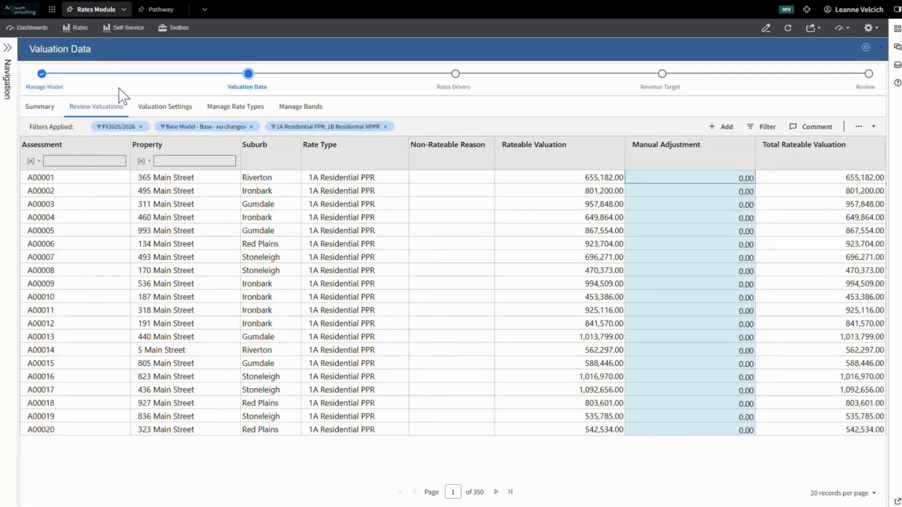
Set the rateable valuation type to Average Valuation in the valuation settings.
{"action": "left_click", "coordinate": [165, 111]}
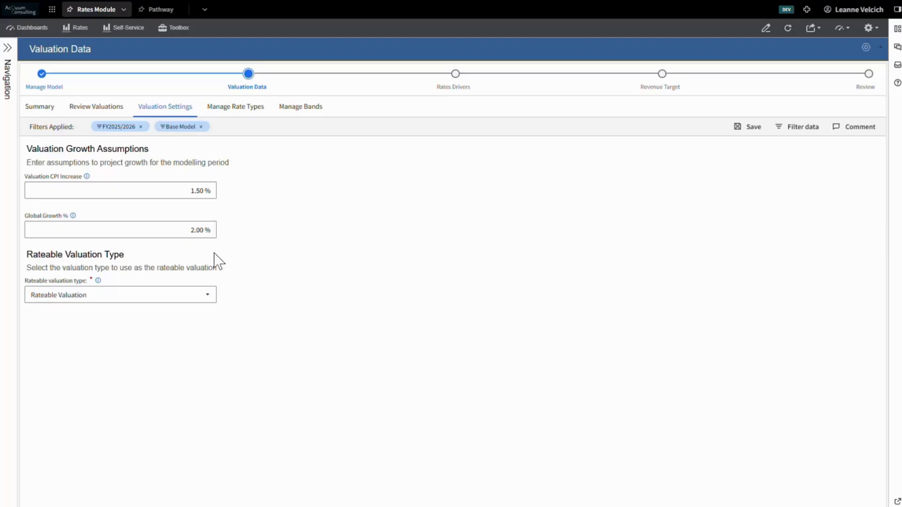
{"action": "left_click", "coordinate": [206, 296]}
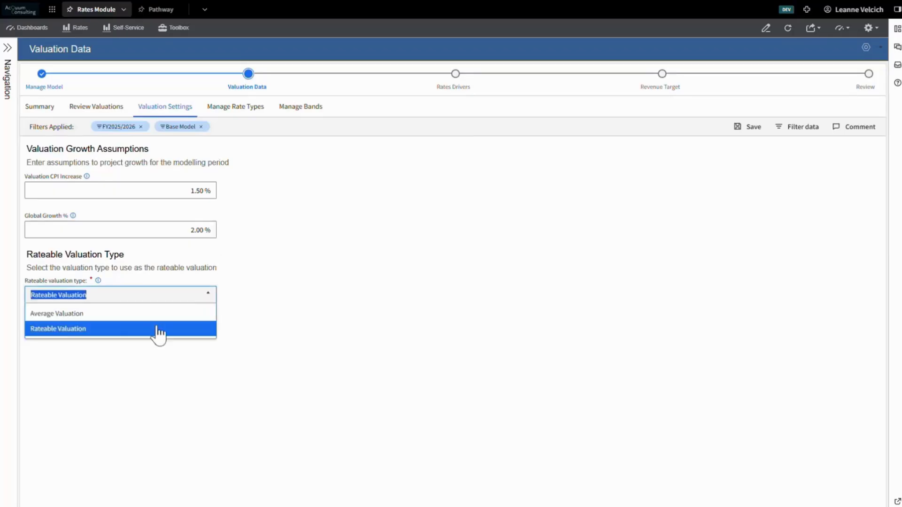
{"action": "left_click", "coordinate": [95, 314]}
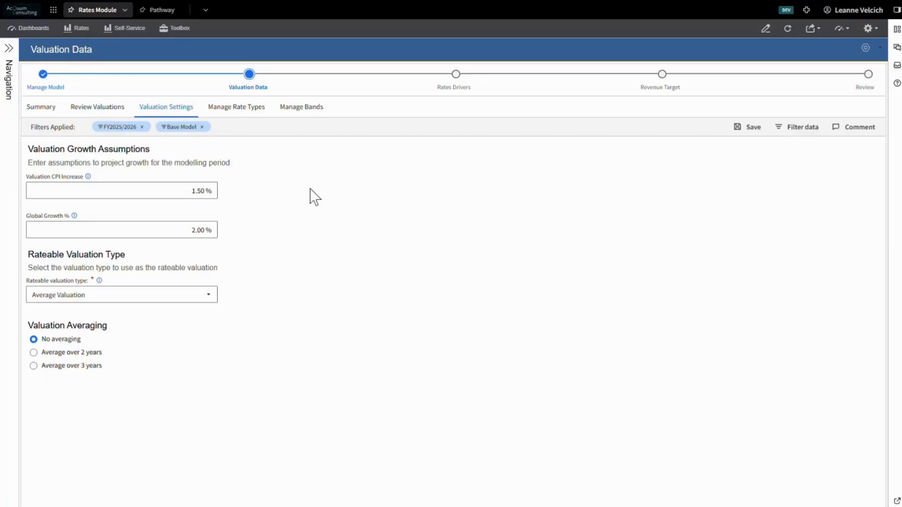
Start a new rate type in rate type management with the element code 1C RES.
{"action": "left_click", "coordinate": [255, 122]}
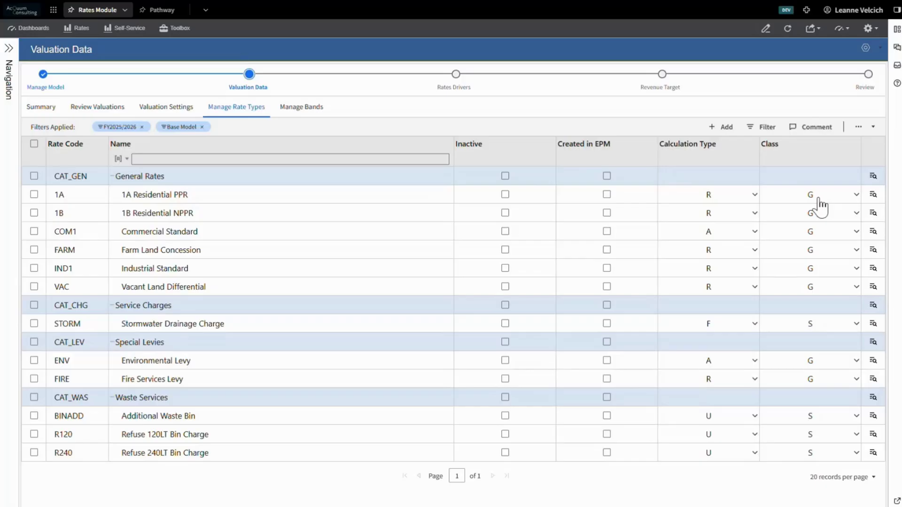
{"action": "left_click", "coordinate": [724, 127]}
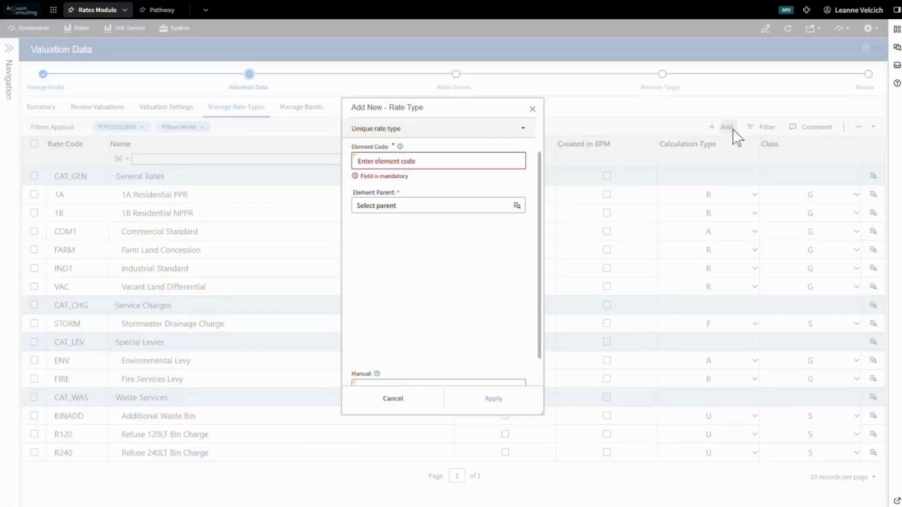
{"action": "left_click", "coordinate": [488, 161]}
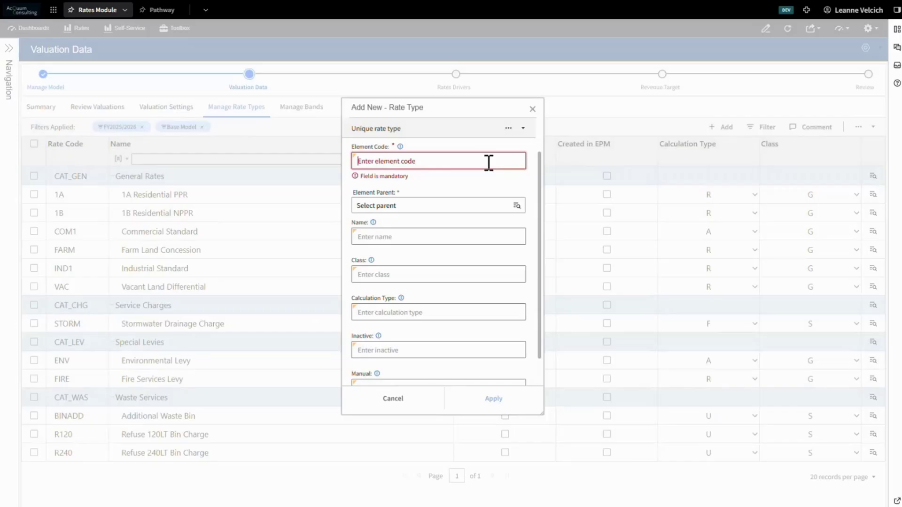
{"action": "type", "text": "1"}
{"action": "key", "text": "BackSpace"}
{"action": "type", "text": "1B"}
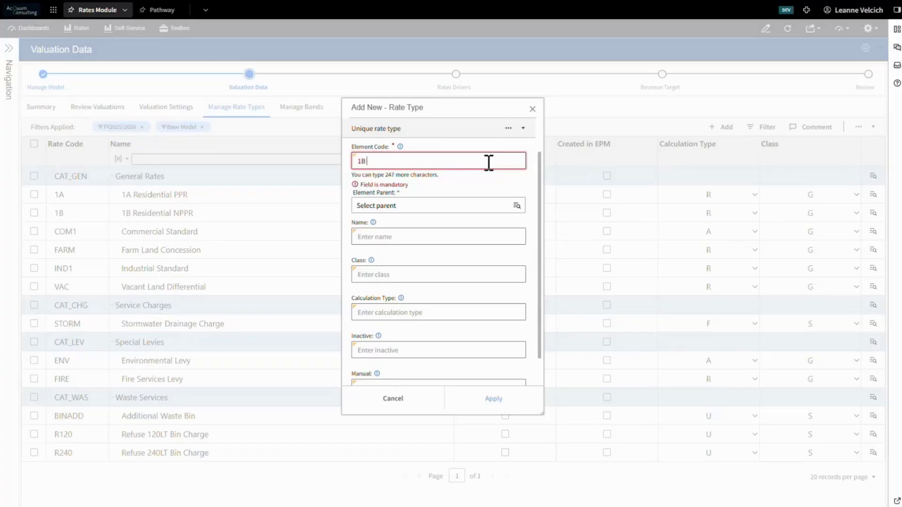
{"action": "key", "text": "BackSpace"}
{"action": "type", "text": "C RES"}
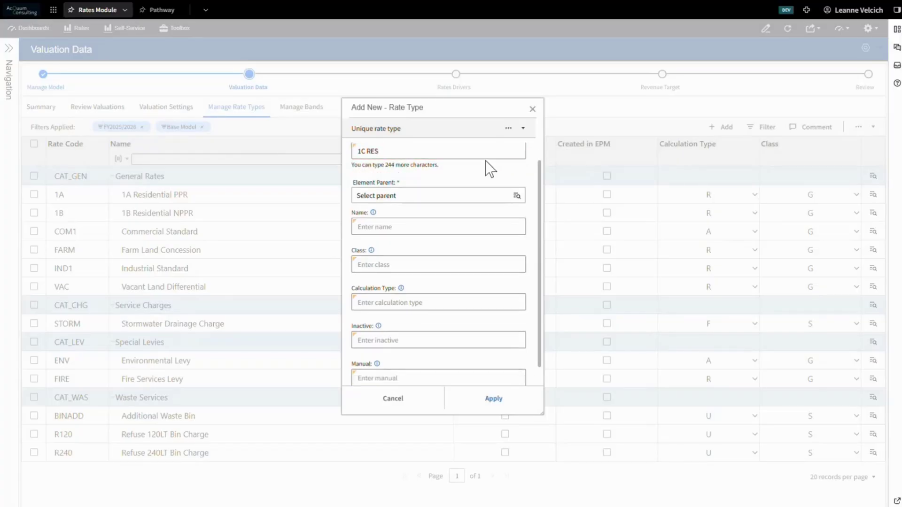
Assign the new rate type to the General Rates parent and name it 1C Residential.
{"action": "left_click", "coordinate": [447, 197]}
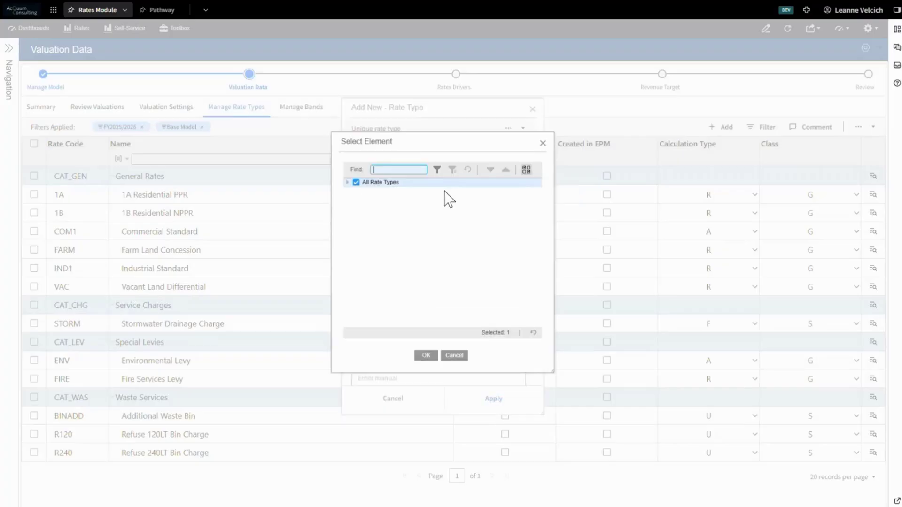
{"action": "left_click", "coordinate": [351, 181]}
{"action": "left_click", "coordinate": [360, 200]}
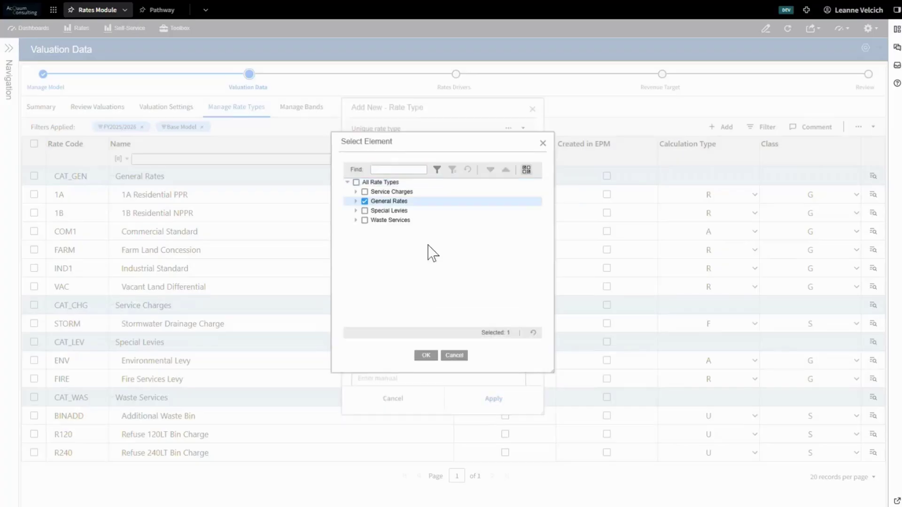
{"action": "left_click", "coordinate": [426, 355]}
{"action": "left_click", "coordinate": [408, 229]}
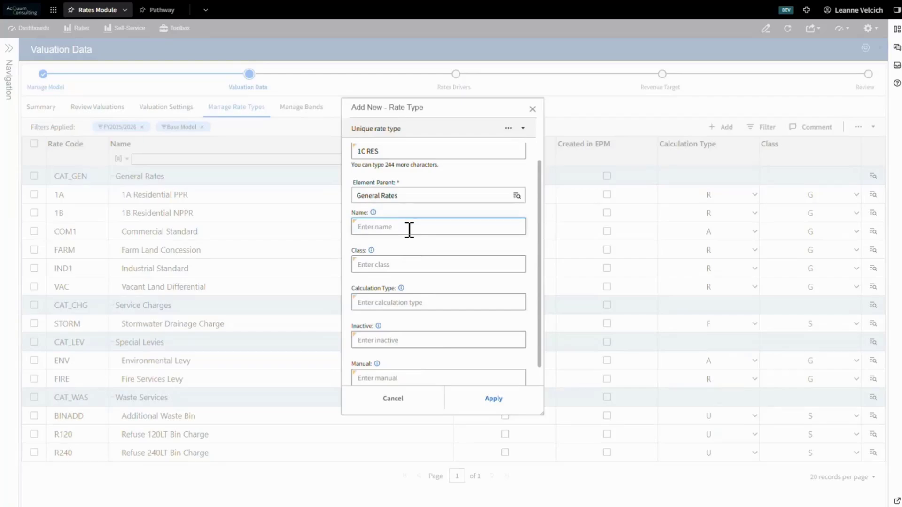
{"action": "type", "text": "1C Residenti"}
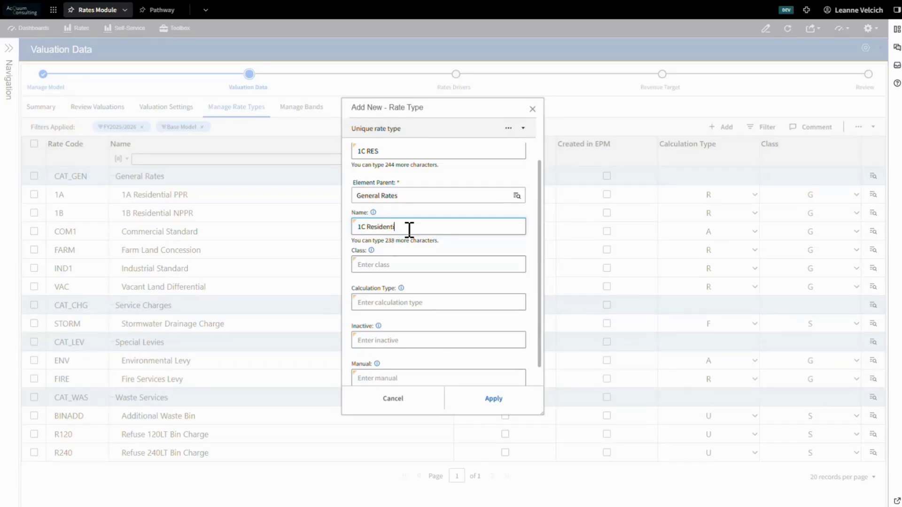
{"action": "type", "text": "al"}
Create the rate type with Manual 1, Calculation Type R and Class G, and select its row in the list.
{"action": "scroll", "coordinate": [539, 216], "scroll_direction": "down", "scroll_amount": 1}
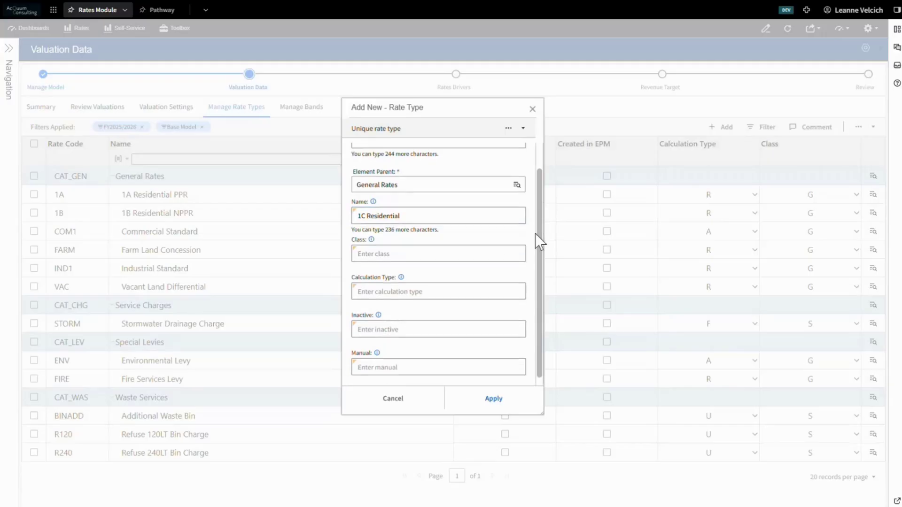
{"action": "left_click", "coordinate": [394, 367]}
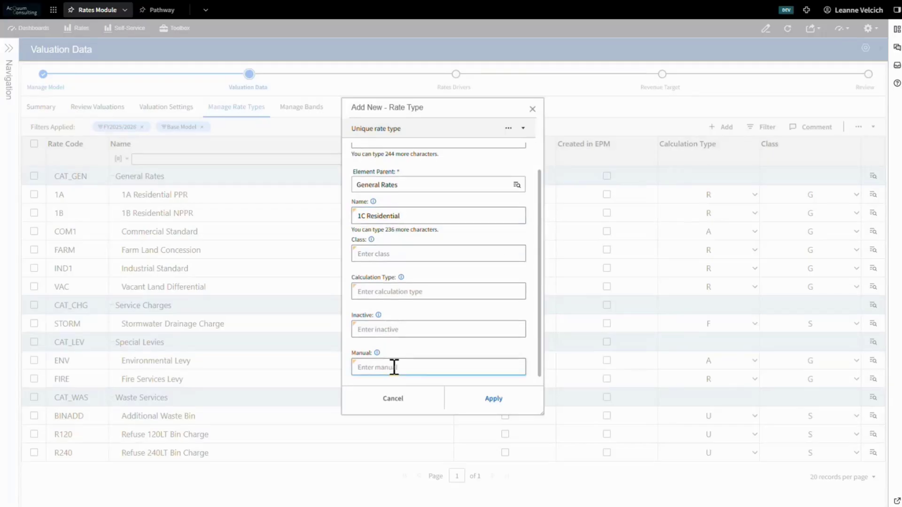
{"action": "type", "text": "1"}
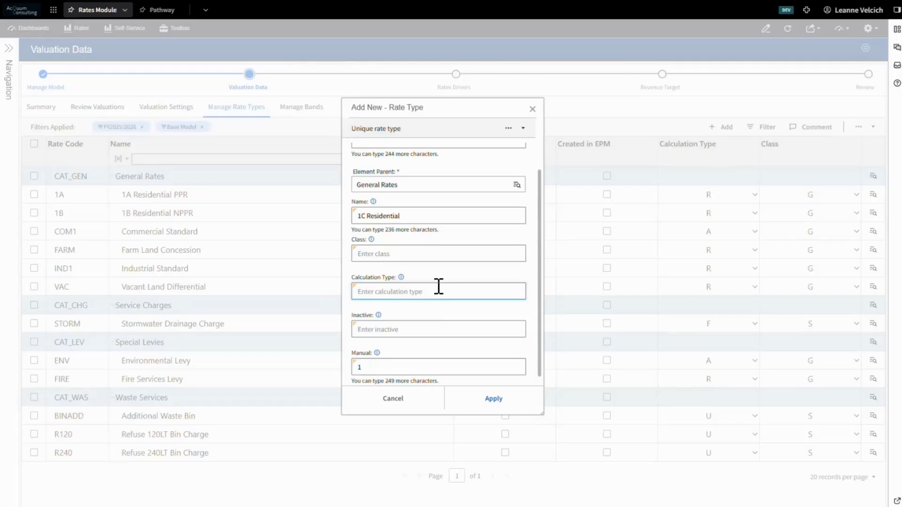
{"action": "type", "text": "R"}
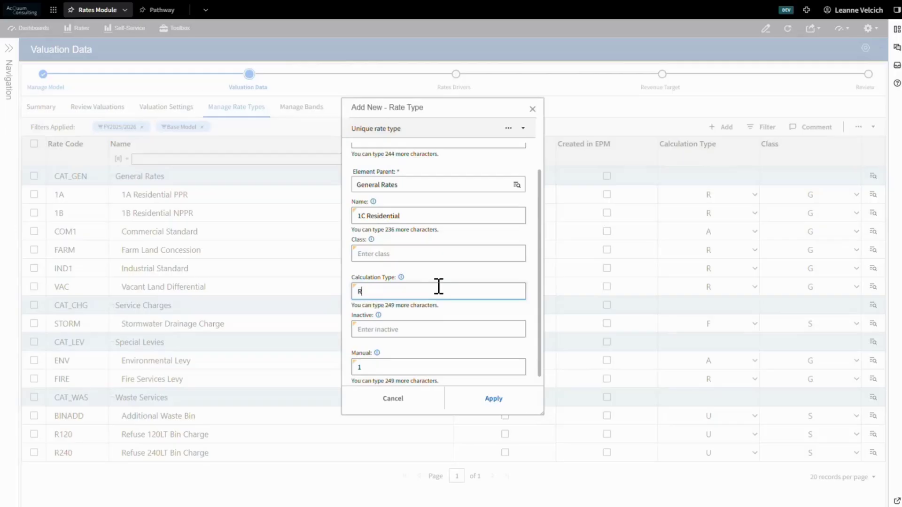
{"action": "left_click", "coordinate": [426, 256]}
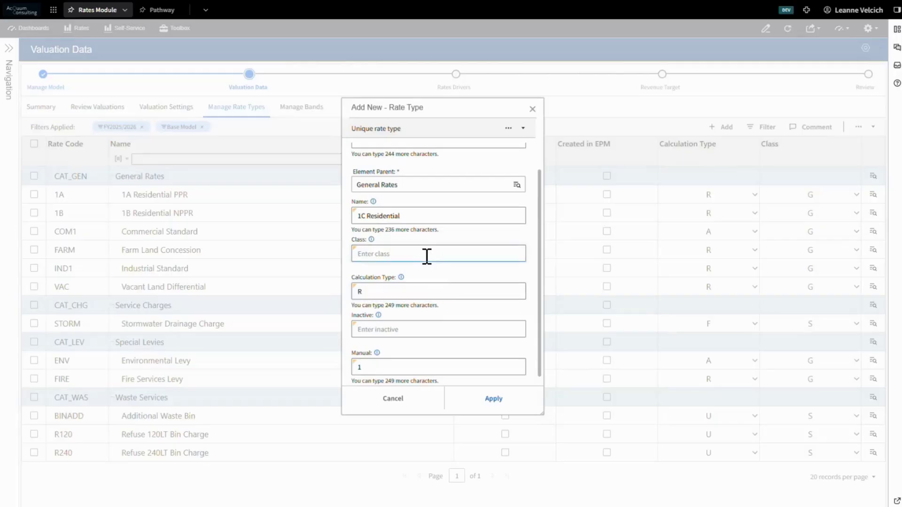
{"action": "type", "text": "G"}
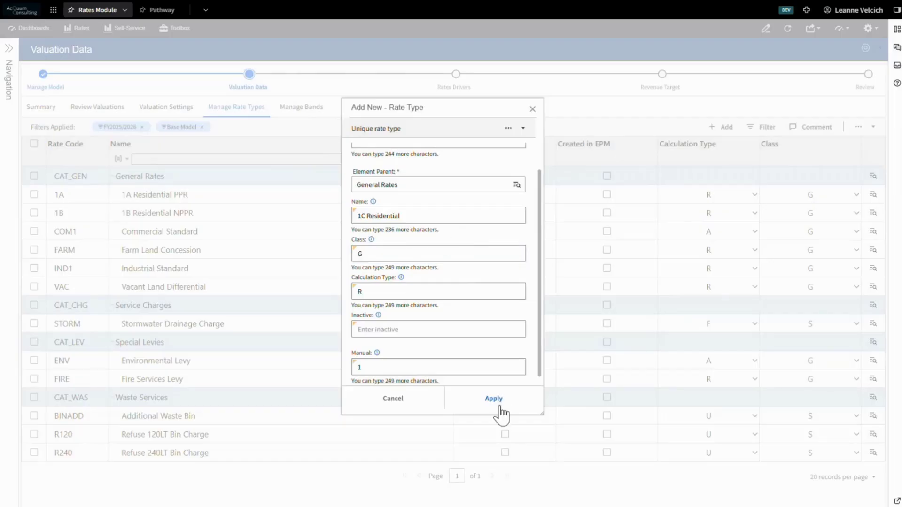
{"action": "left_click", "coordinate": [494, 399]}
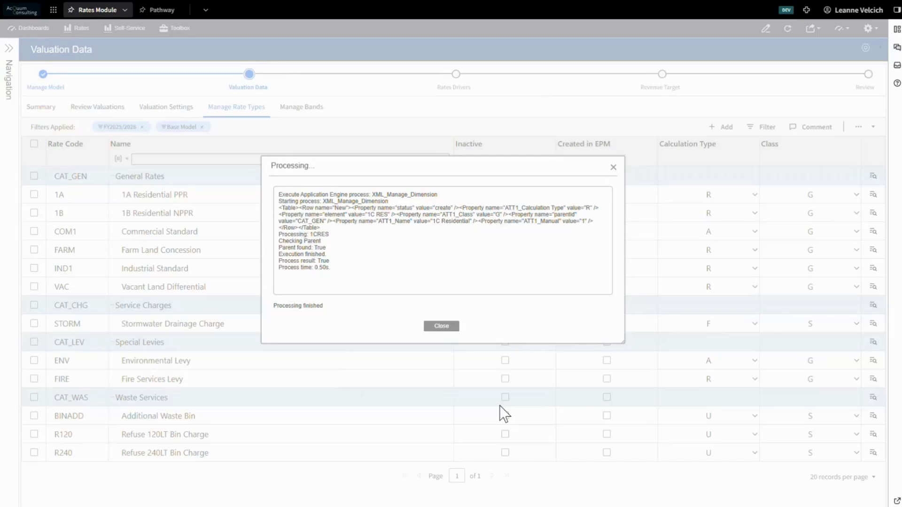
{"action": "left_click", "coordinate": [441, 326]}
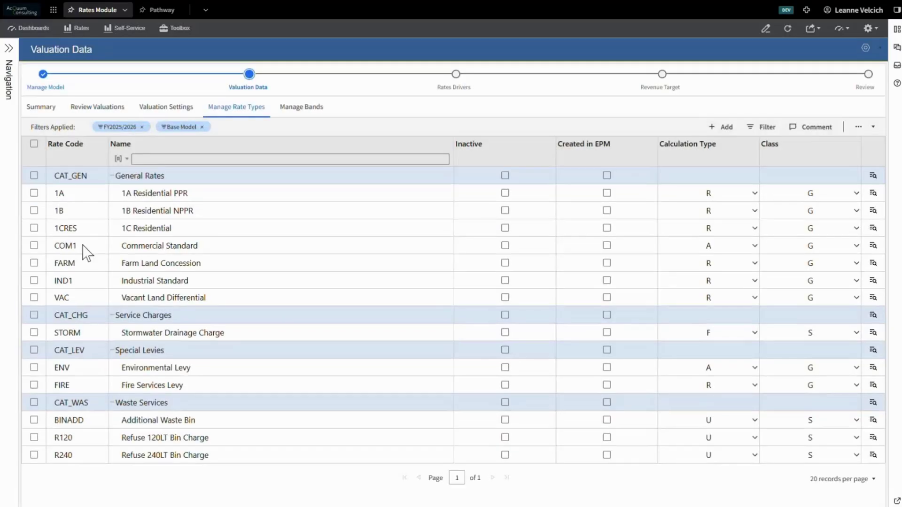
{"action": "left_click", "coordinate": [33, 228]}
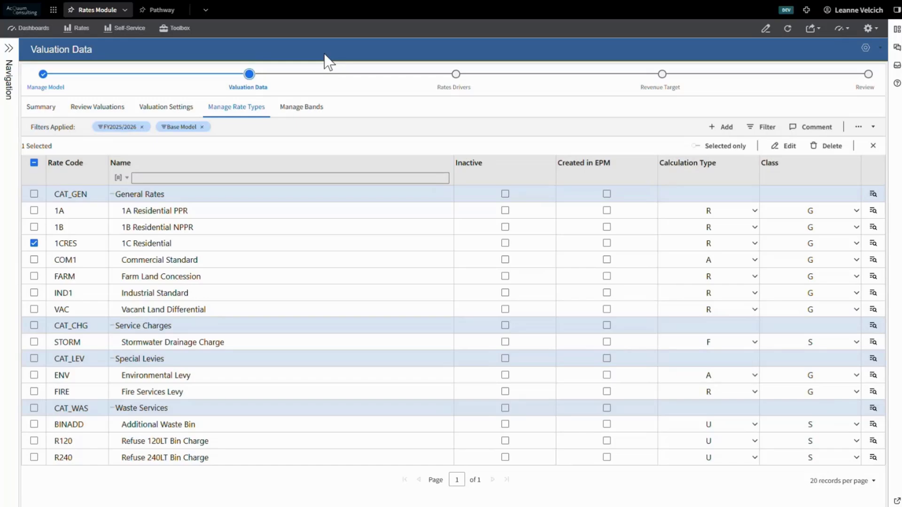
Start a new rate band in band management with the element code RES_PPR3.
{"action": "left_click", "coordinate": [313, 117]}
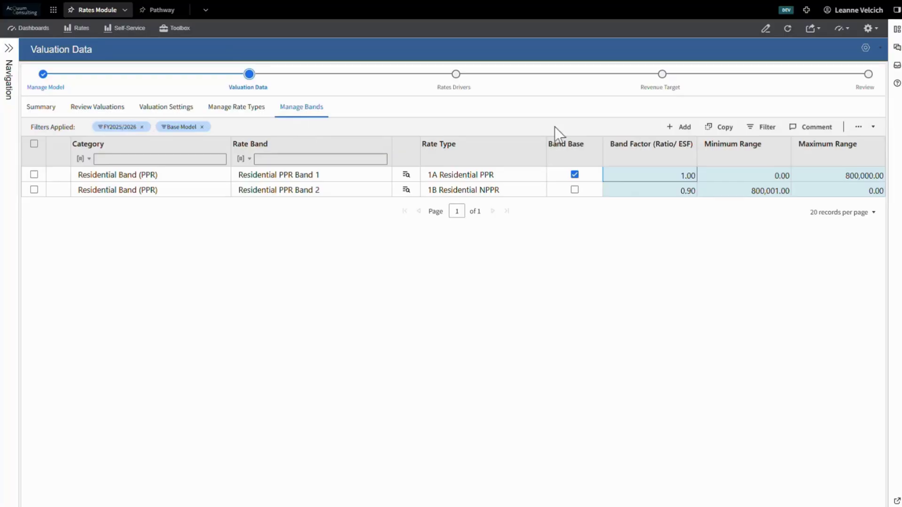
{"action": "left_click", "coordinate": [684, 128]}
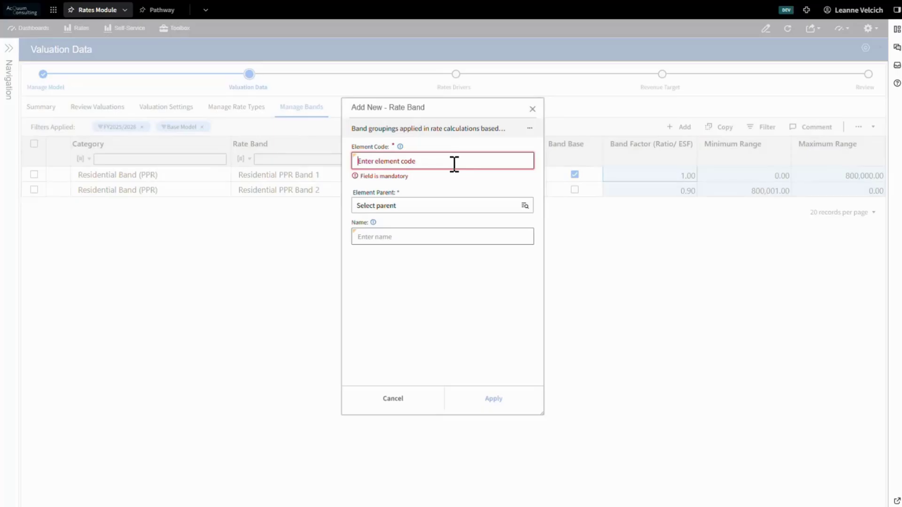
{"action": "type", "text": "RESA"}
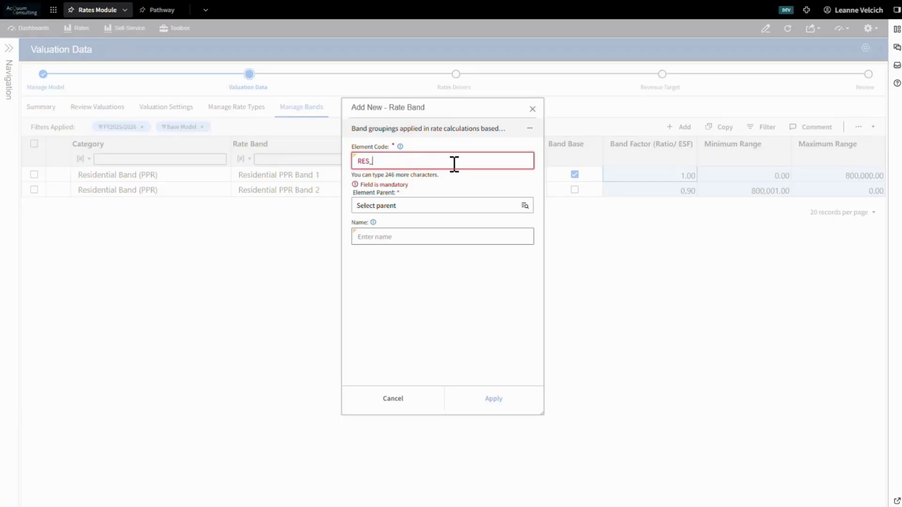
{"action": "type", "text": "PPR3"}
Assign the new rate band to the Residential Band (PPR) parent.
{"action": "left_click", "coordinate": [445, 206]}
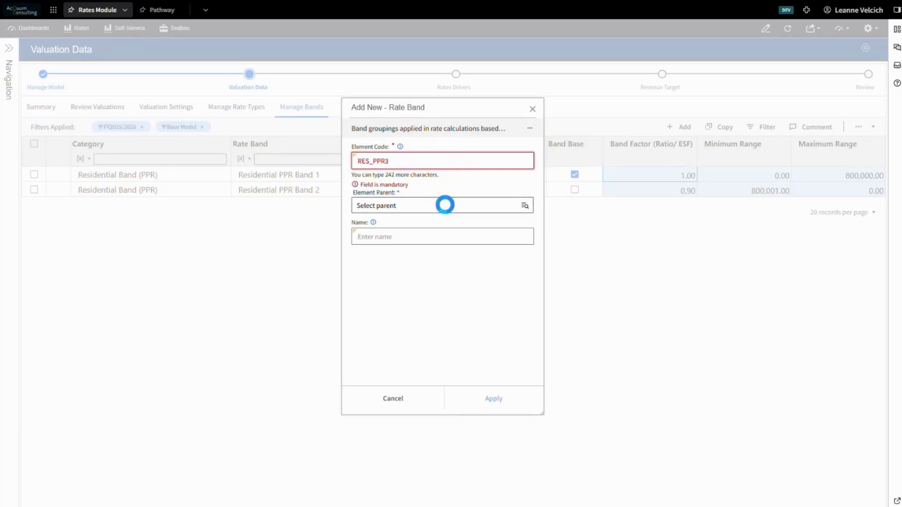
{"action": "left_click", "coordinate": [346, 182]}
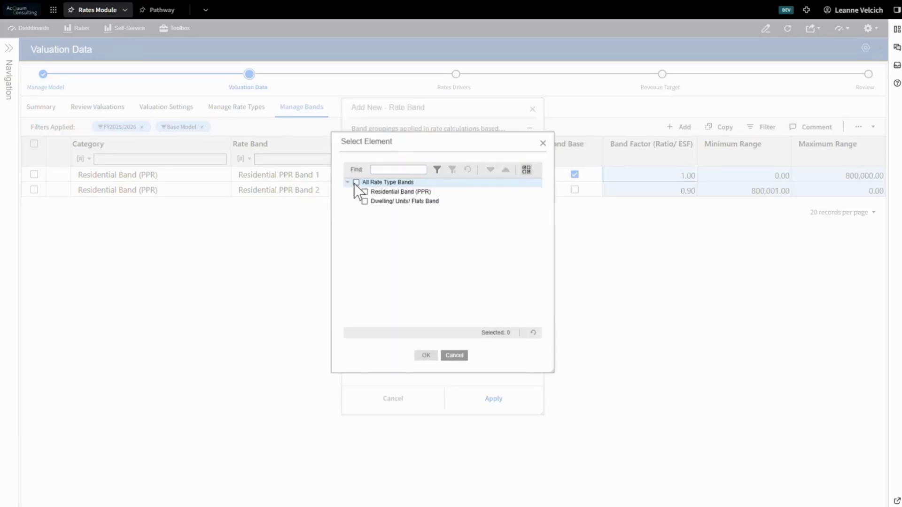
{"action": "left_click", "coordinate": [364, 192]}
{"action": "left_click", "coordinate": [426, 356]}
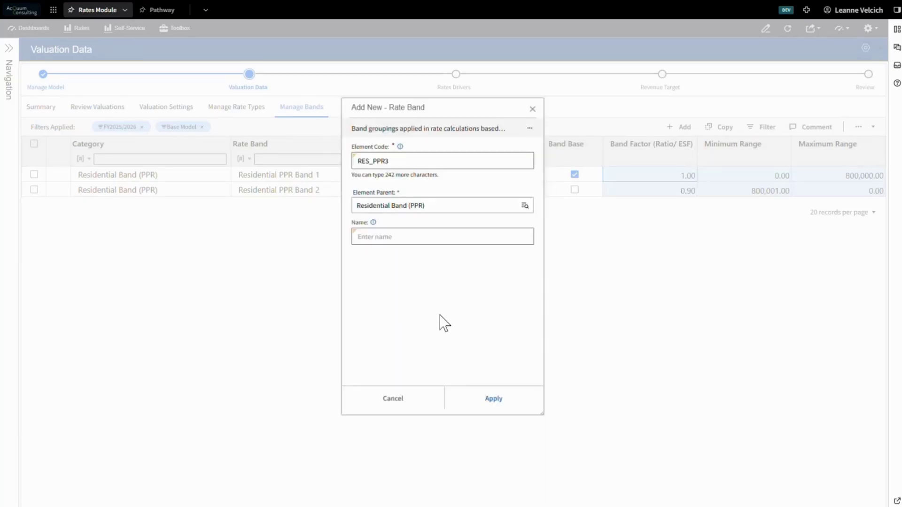
Name the new rate band Residential Band 3 and create it.
{"action": "type", "text": "Residential B"}
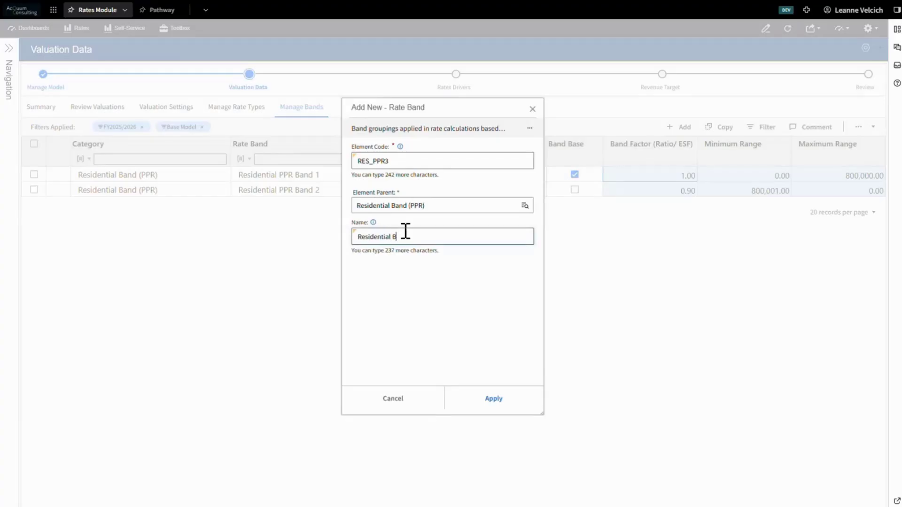
{"action": "type", "text": "and"}
{"action": "key", "text": "BackSpace"}
{"action": "key", "text": "BackSpace"}
{"action": "type", "text": "3"}
{"action": "key", "text": "BackSpace"}
{"action": "type", "text": "d 3"}
{"action": "left_click", "coordinate": [489, 402]}
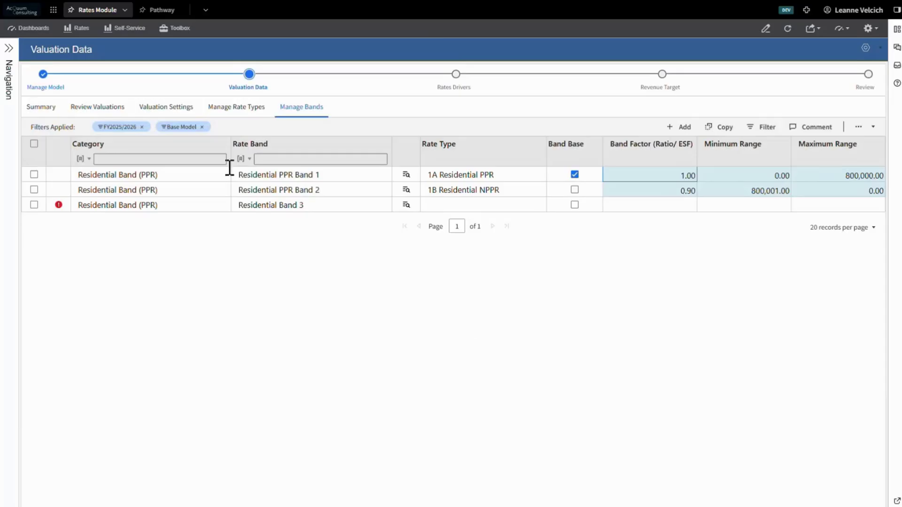
Link Residential Band 3 to the 1C Residential rate type under General Rates.
{"action": "left_click", "coordinate": [400, 204]}
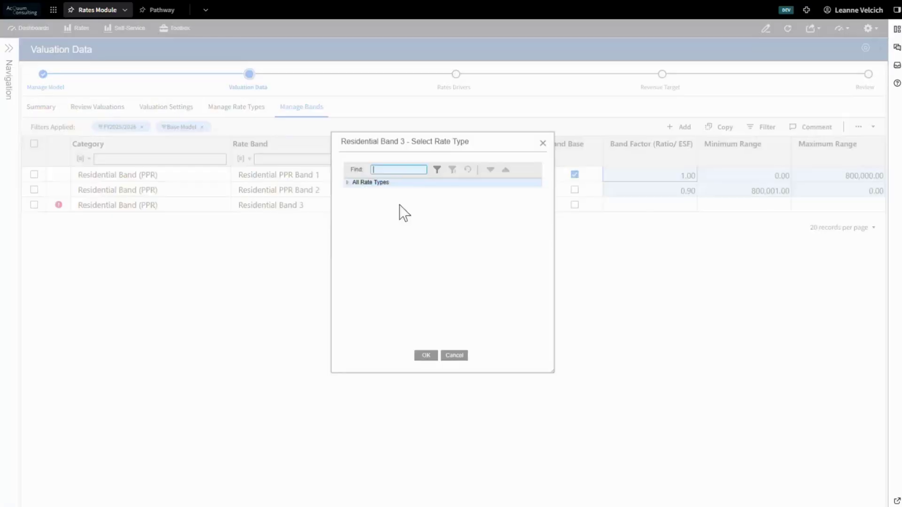
{"action": "left_click", "coordinate": [348, 182]}
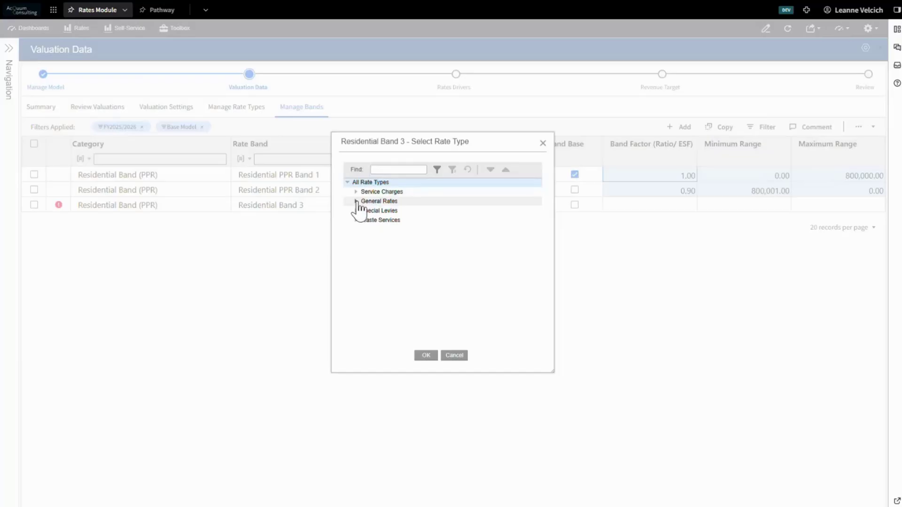
{"action": "left_click", "coordinate": [356, 202]}
{"action": "left_click", "coordinate": [385, 267]}
{"action": "left_click", "coordinate": [426, 355]}
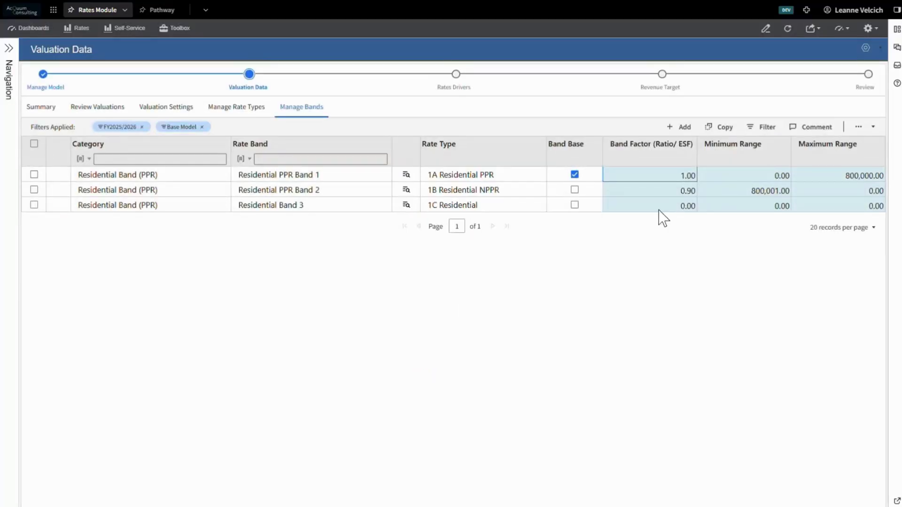
Set the band factor of Residential Band 3 to 0.8.
{"action": "left_click", "coordinate": [659, 209]}
{"action": "type", "text": "0.8"}
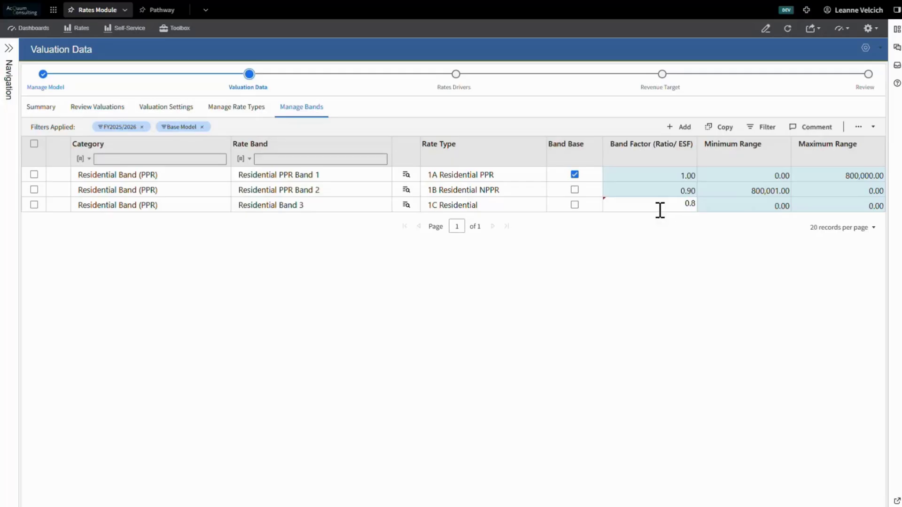
{"action": "key", "text": "Return"}
{"action": "left_click", "coordinate": [707, 205]}
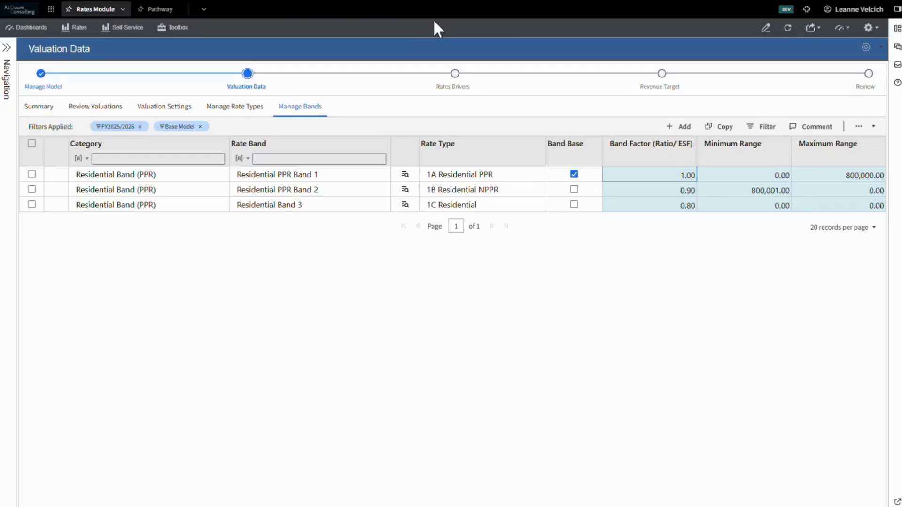
View the valuation summary and open the saved Prior Year Comparison analysis from the self-service favorites.
{"action": "left_click", "coordinate": [57, 107]}
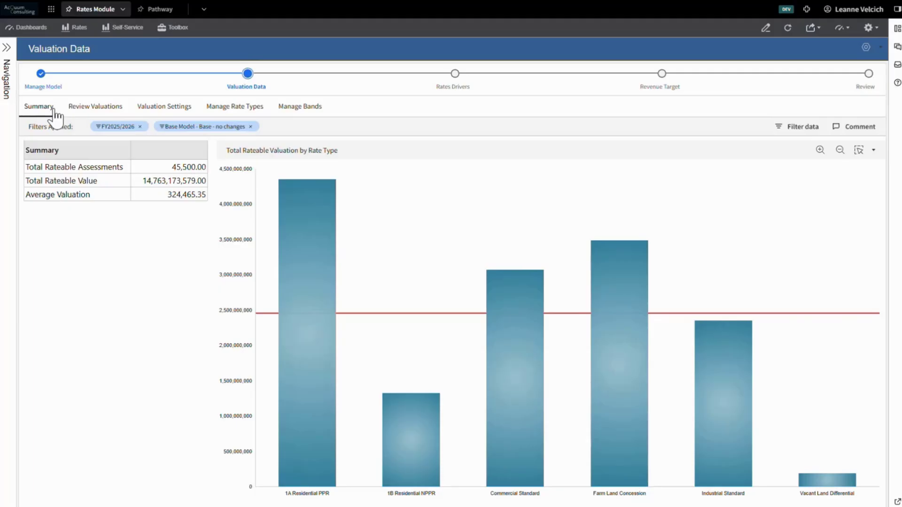
{"action": "left_click", "coordinate": [124, 28]}
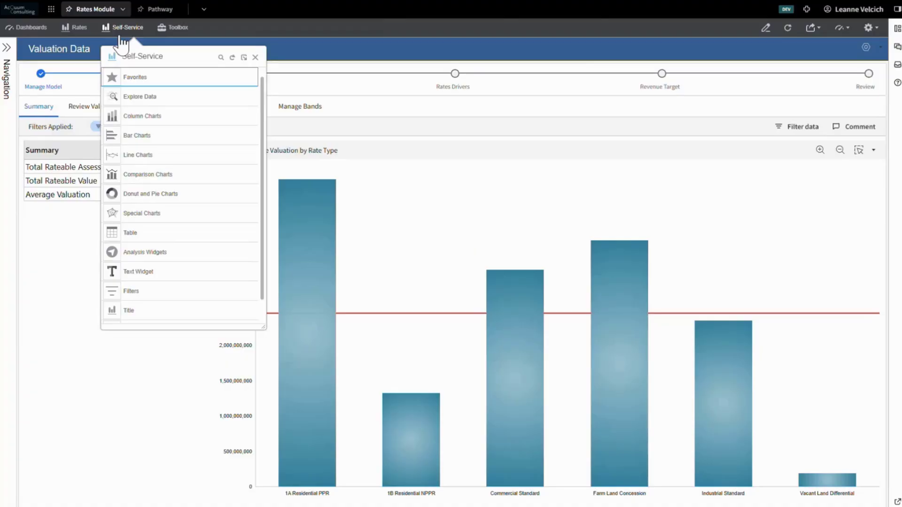
{"action": "left_click", "coordinate": [178, 80]}
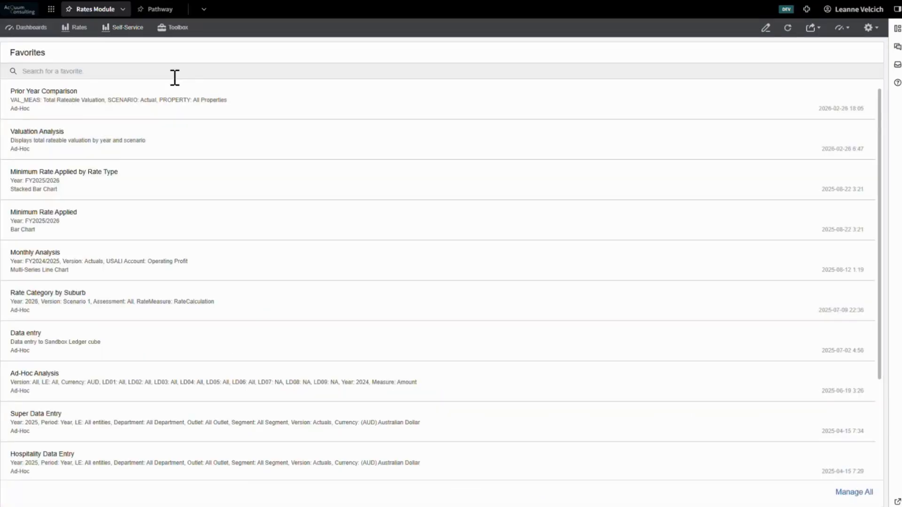
{"action": "left_click", "coordinate": [175, 102]}
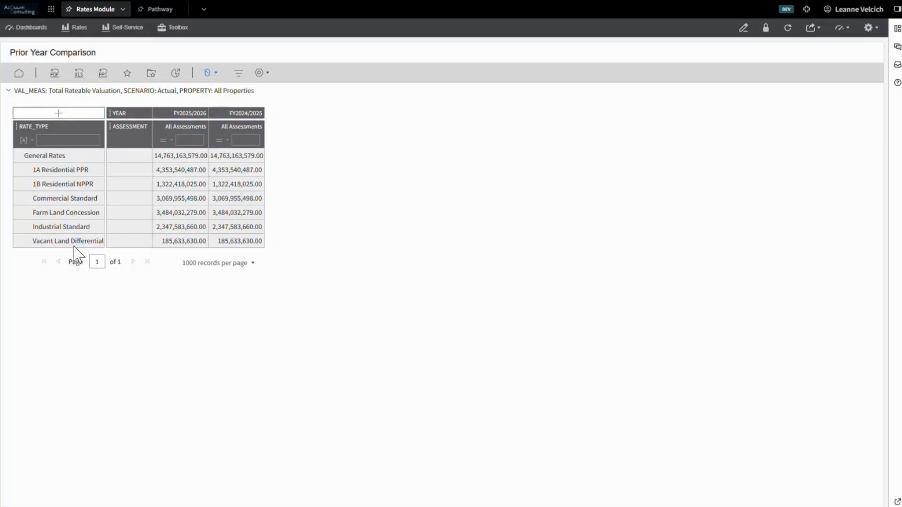
Check the data source, filters and row and column axes of the Prior Year Comparison analysis.
{"action": "left_click", "coordinate": [260, 73]}
{"action": "left_click", "coordinate": [272, 94]}
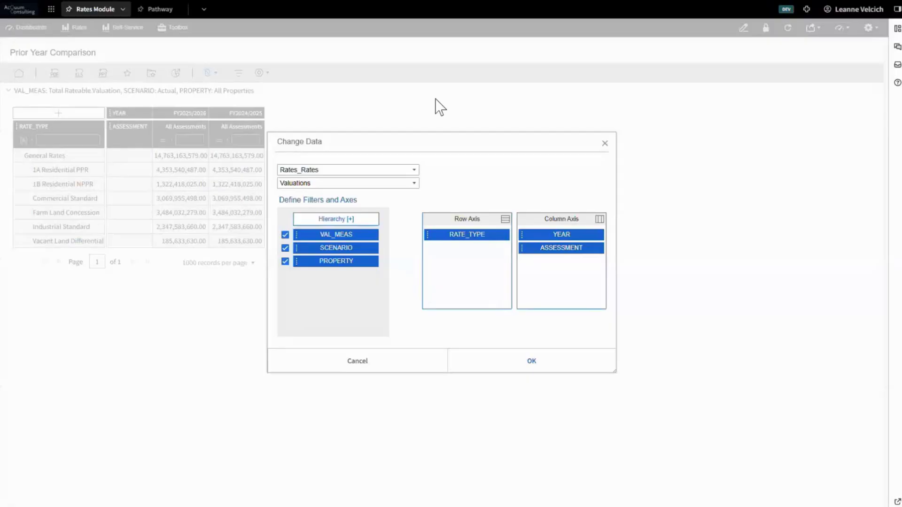
{"action": "left_click", "coordinate": [531, 361]}
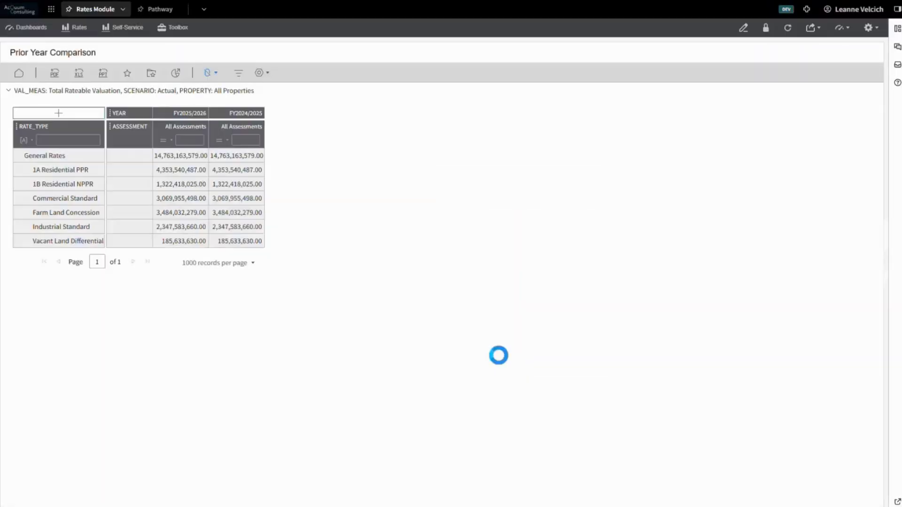
Create a Combination Chart from the Prior Year Comparison table.
{"action": "left_click", "coordinate": [177, 74]}
{"action": "left_click", "coordinate": [400, 334]}
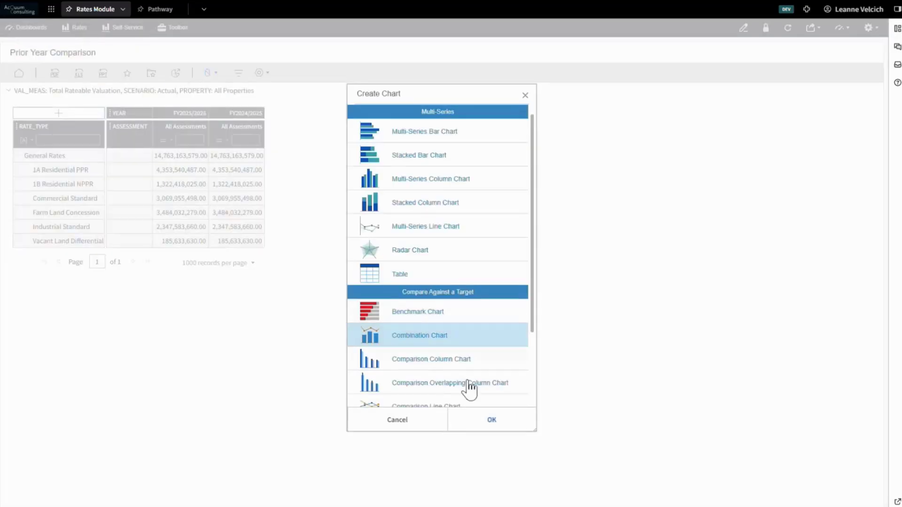
{"action": "left_click", "coordinate": [490, 424]}
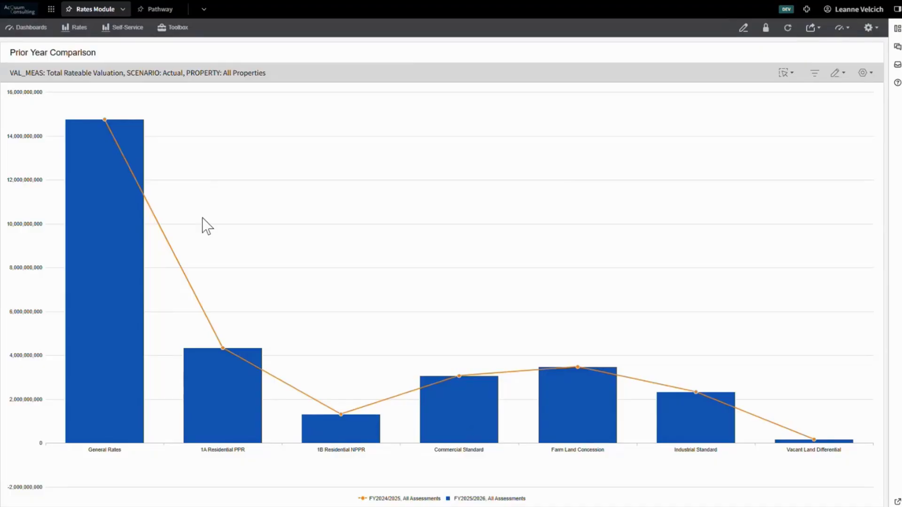
Return to the EPM Reporting Home dashboard and set the Base Model status to Locked in model management.
{"action": "left_click", "coordinate": [33, 28]}
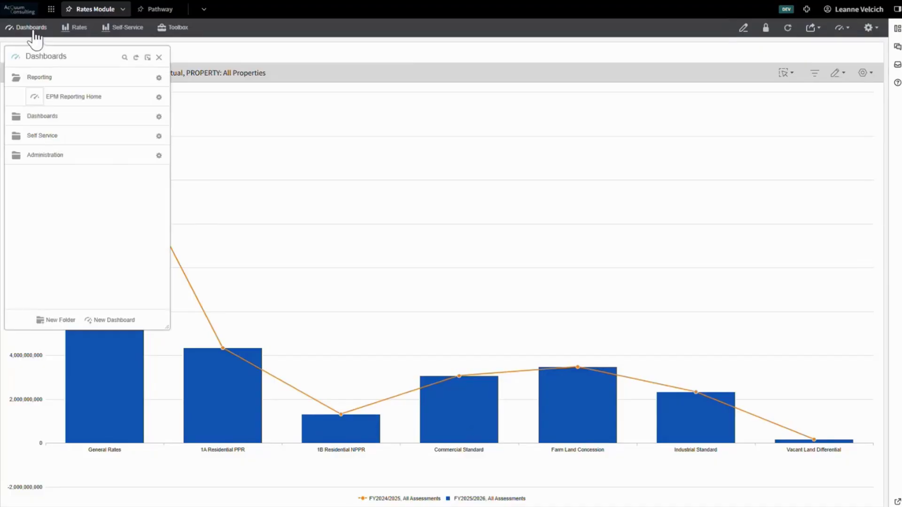
{"action": "left_click", "coordinate": [53, 98]}
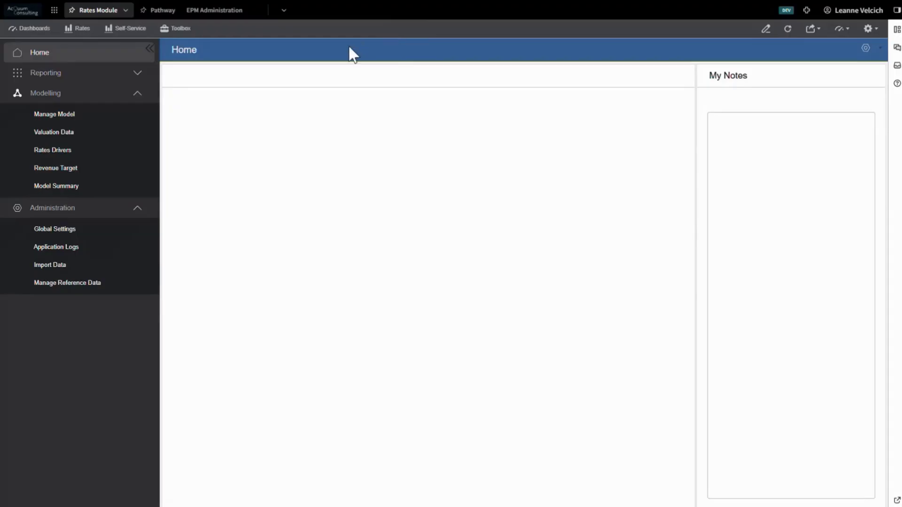
{"action": "left_click", "coordinate": [84, 114]}
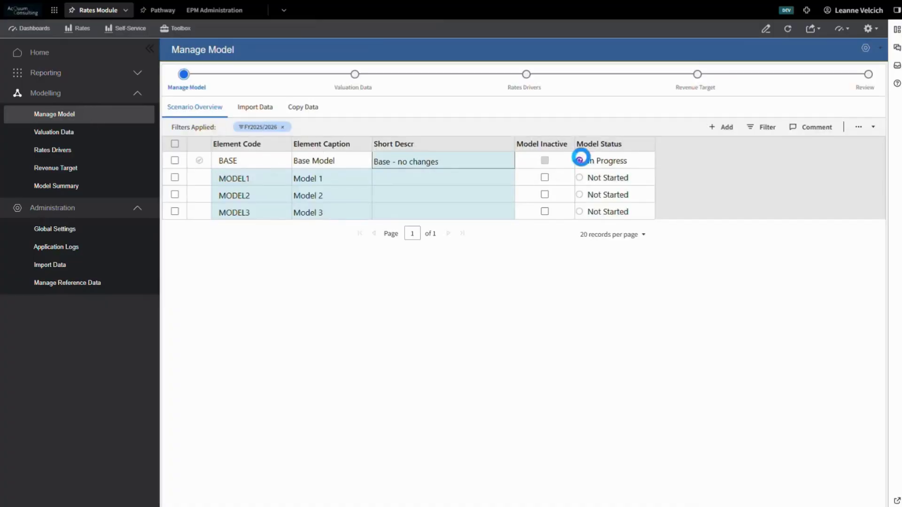
{"action": "left_click", "coordinate": [581, 160]}
{"action": "left_click", "coordinate": [614, 199]}
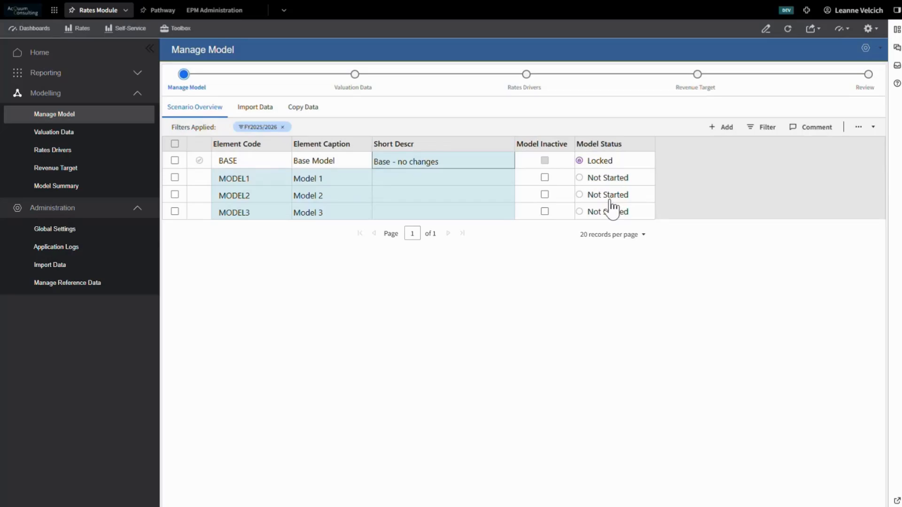
Set the Model 1 status to In Progress and enter Update minimum 2000 as its short description.
{"action": "left_click", "coordinate": [616, 184]}
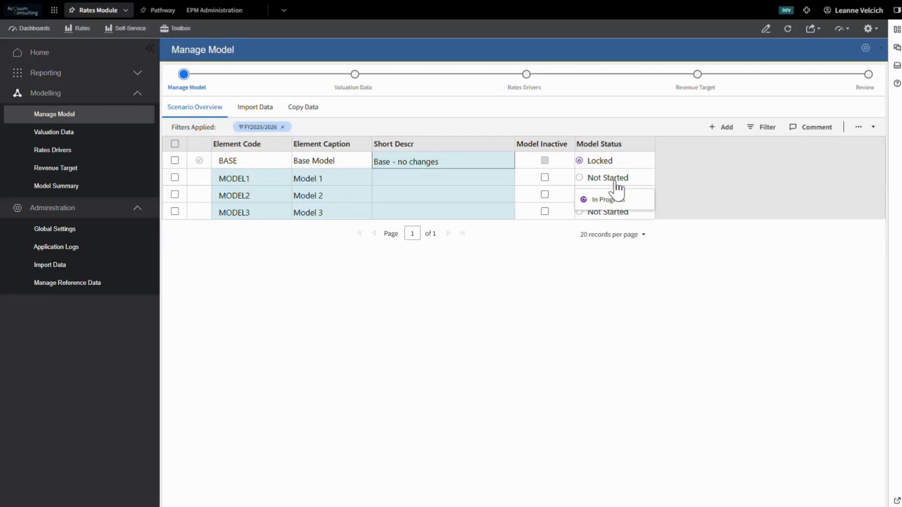
{"action": "left_click", "coordinate": [605, 195]}
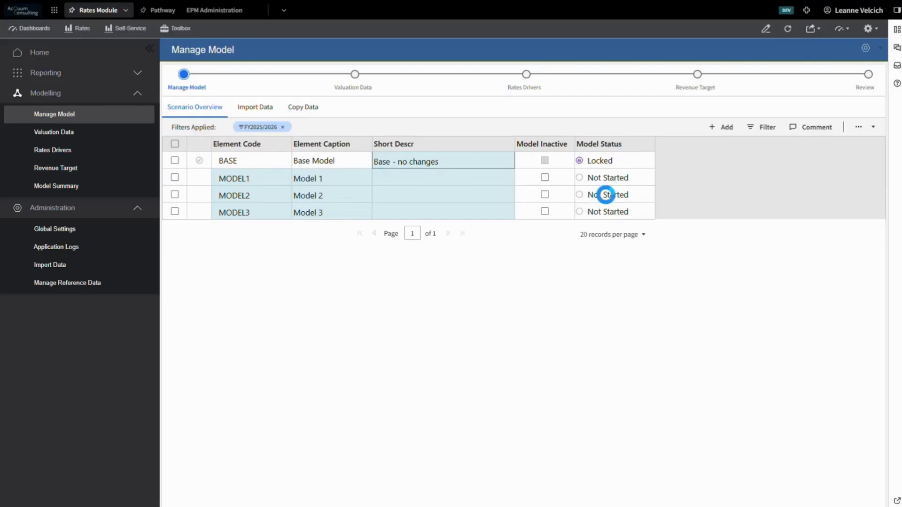
{"action": "left_click", "coordinate": [507, 180]}
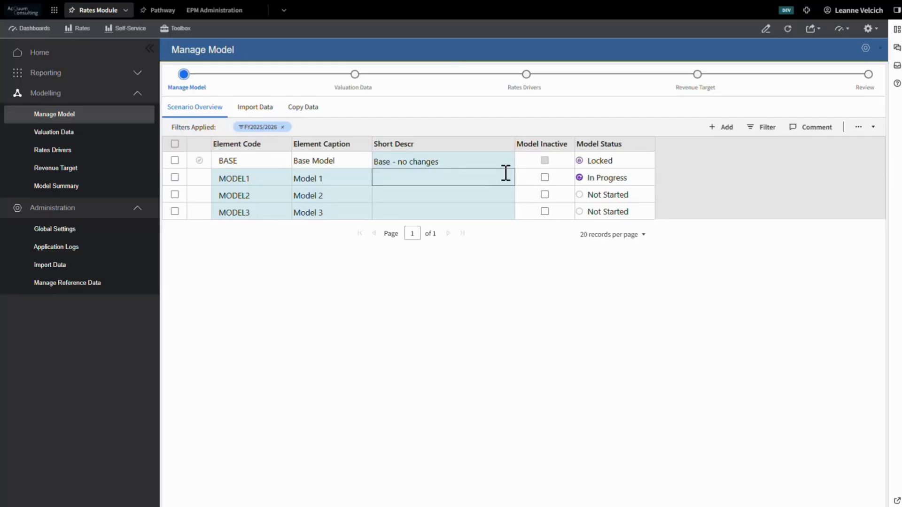
{"action": "type", "text": "Update mini"}
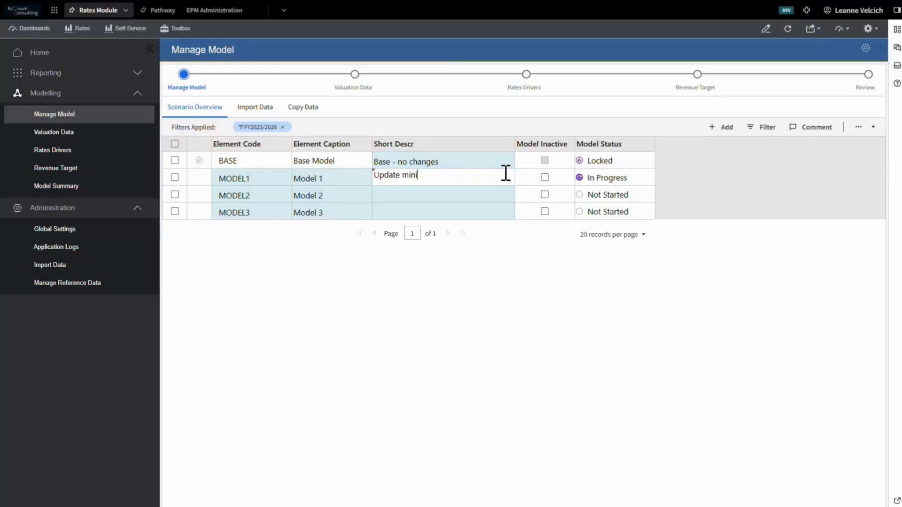
{"action": "type", "text": "mum 2000"}
{"action": "key", "text": "Return"}
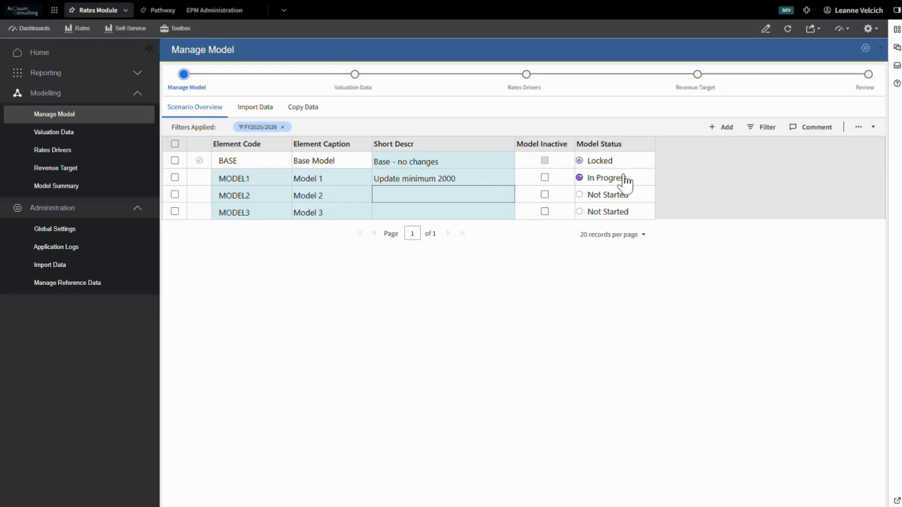
Set the copy data source to the scenario Base Model - No changes and the year FY2025/2026.
{"action": "left_click", "coordinate": [295, 109]}
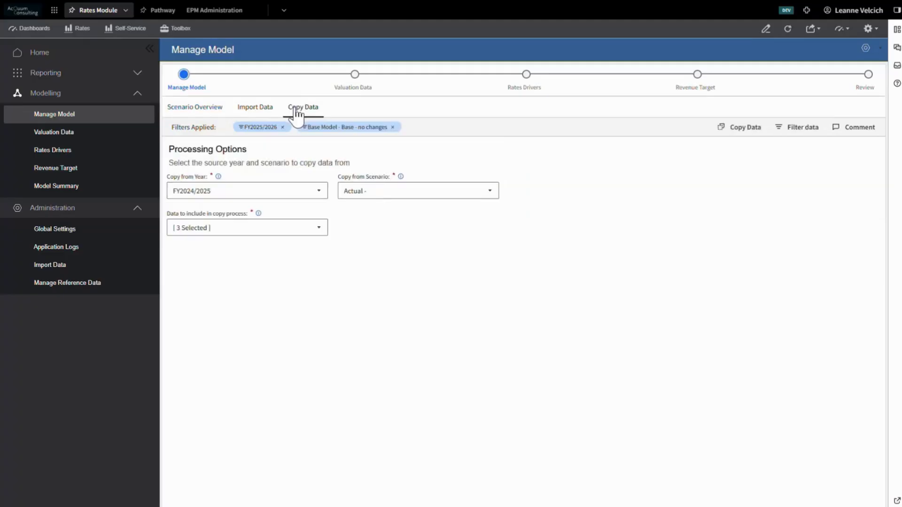
{"action": "left_click", "coordinate": [428, 195]}
{"action": "left_click", "coordinate": [417, 223]}
{"action": "left_click", "coordinate": [318, 191]}
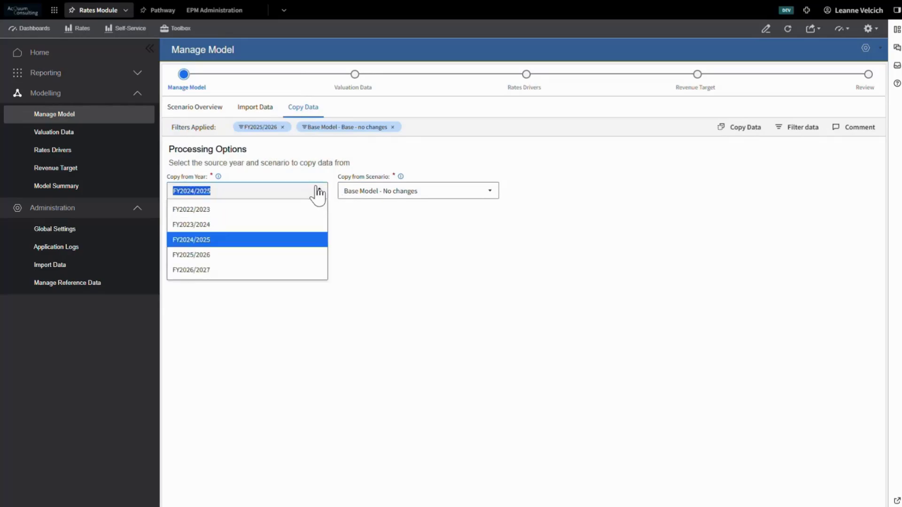
{"action": "left_click", "coordinate": [308, 255]}
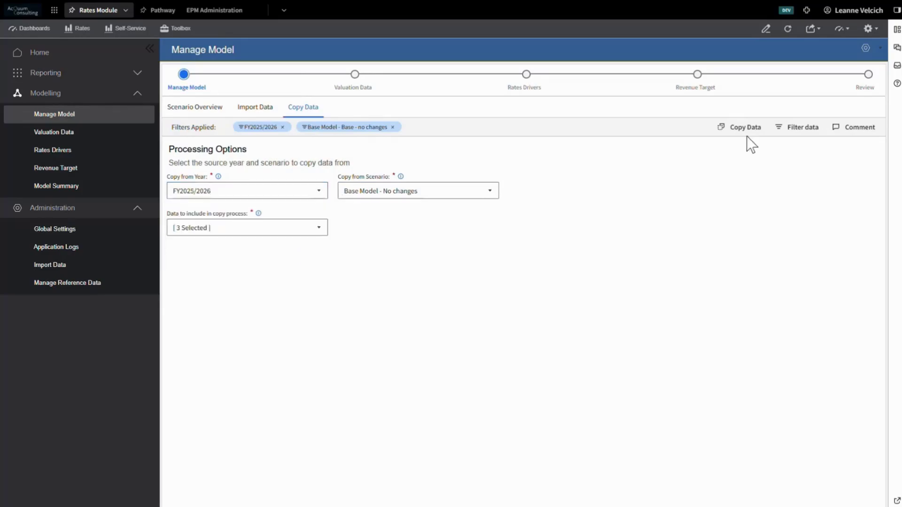
Change the context filter's scenario to Model 1 as the target for the data copy.
{"action": "left_click", "coordinate": [792, 131]}
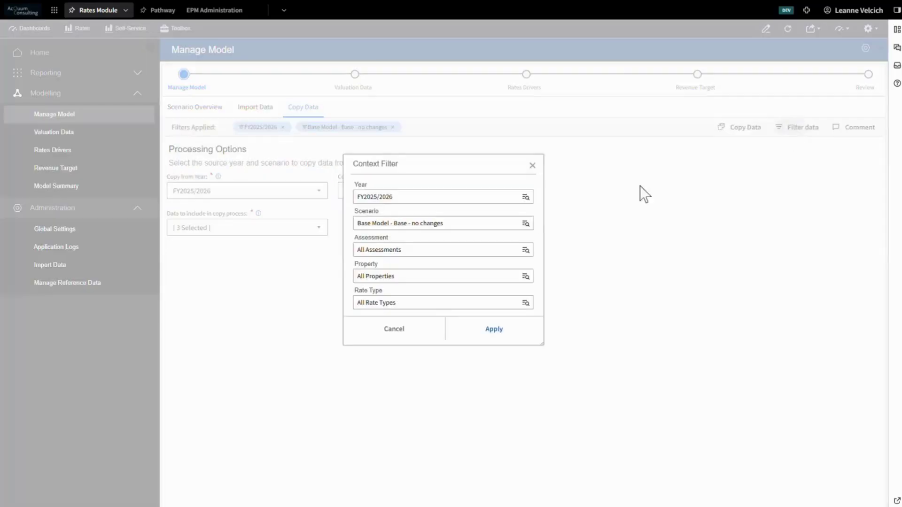
{"action": "left_click", "coordinate": [479, 227]}
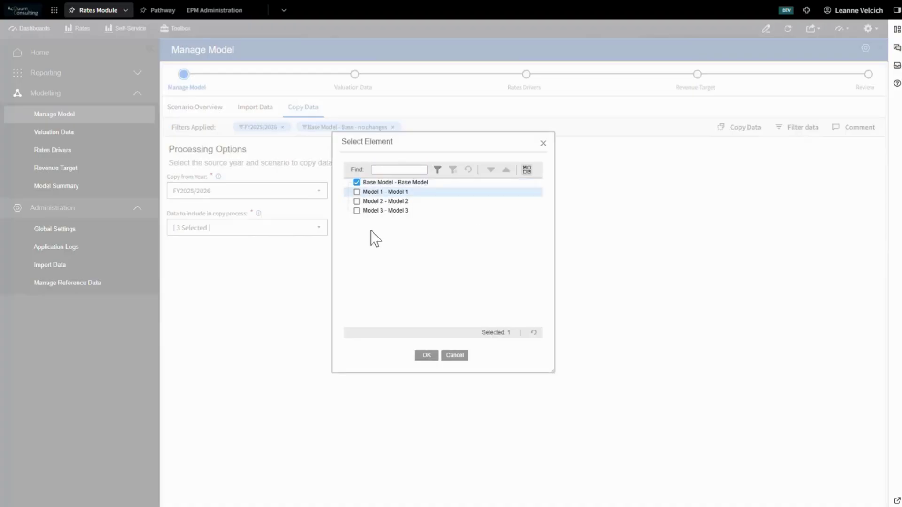
{"action": "left_click", "coordinate": [356, 192]}
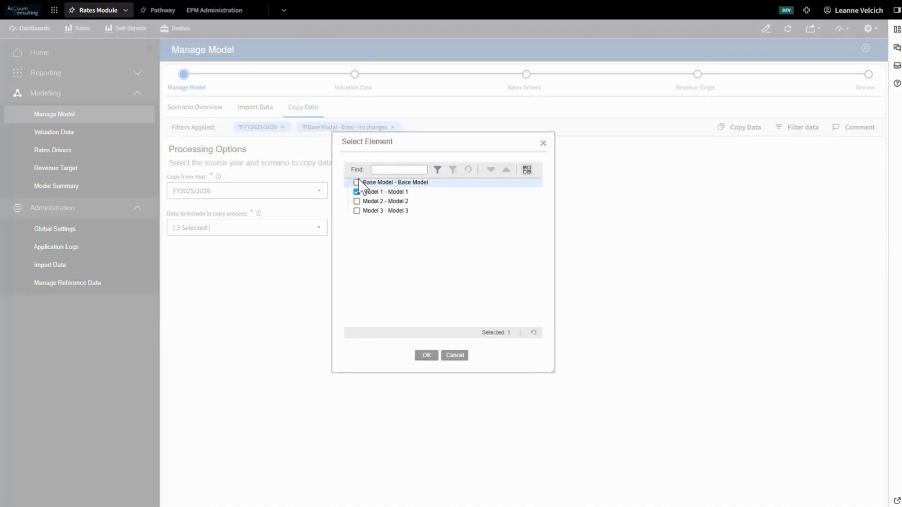
{"action": "left_click", "coordinate": [427, 355]}
{"action": "left_click", "coordinate": [478, 339]}
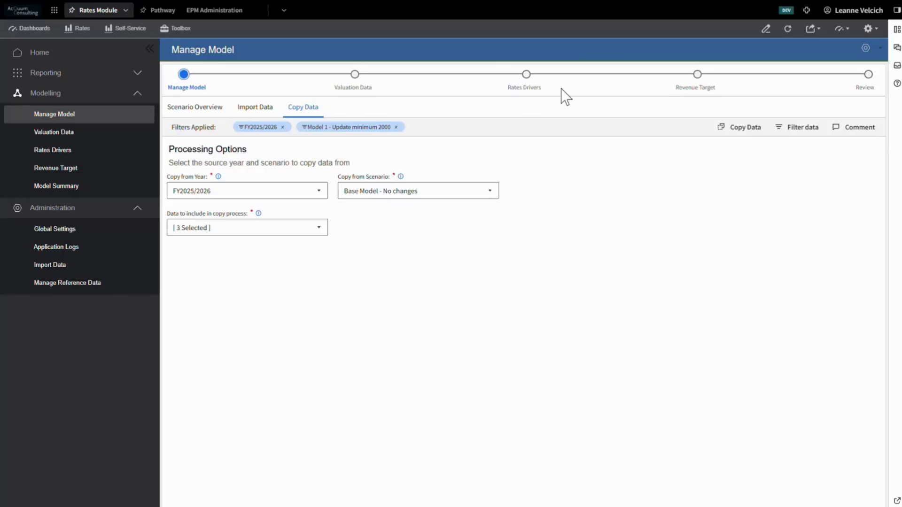
Open the model summary for Model 1 and view its export parameters.
{"action": "left_click", "coordinate": [75, 188]}
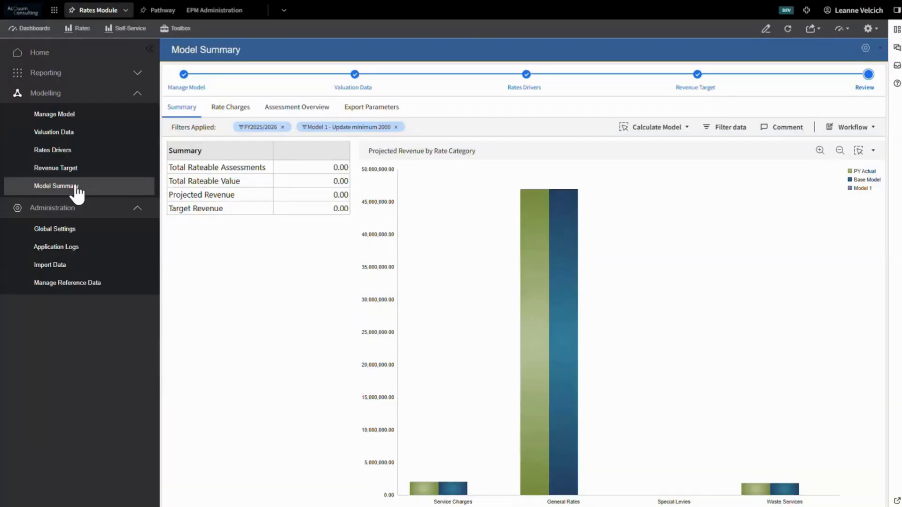
{"action": "left_click", "coordinate": [370, 116]}
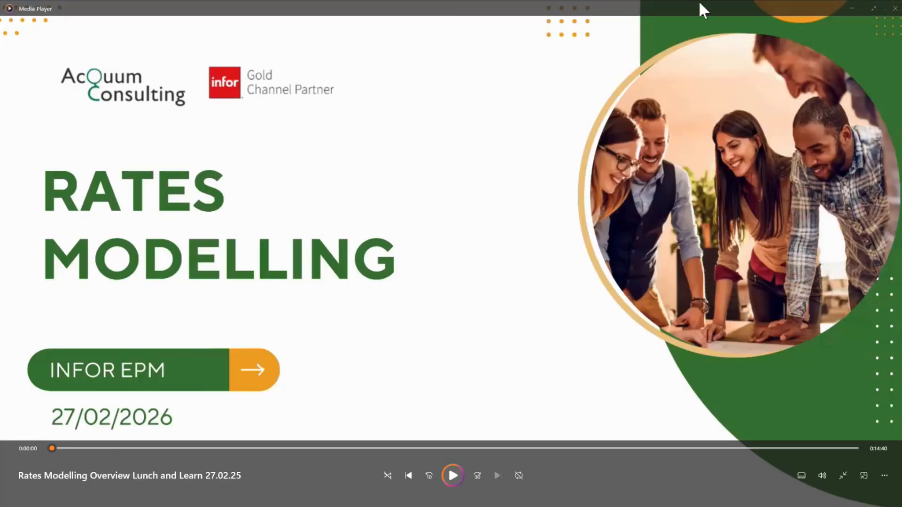
{"action": "left_click", "coordinate": [849, 8]}
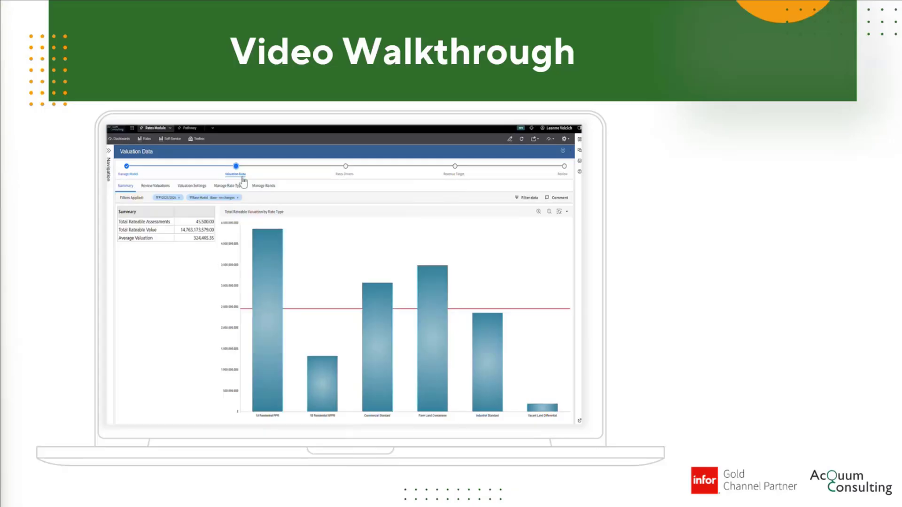